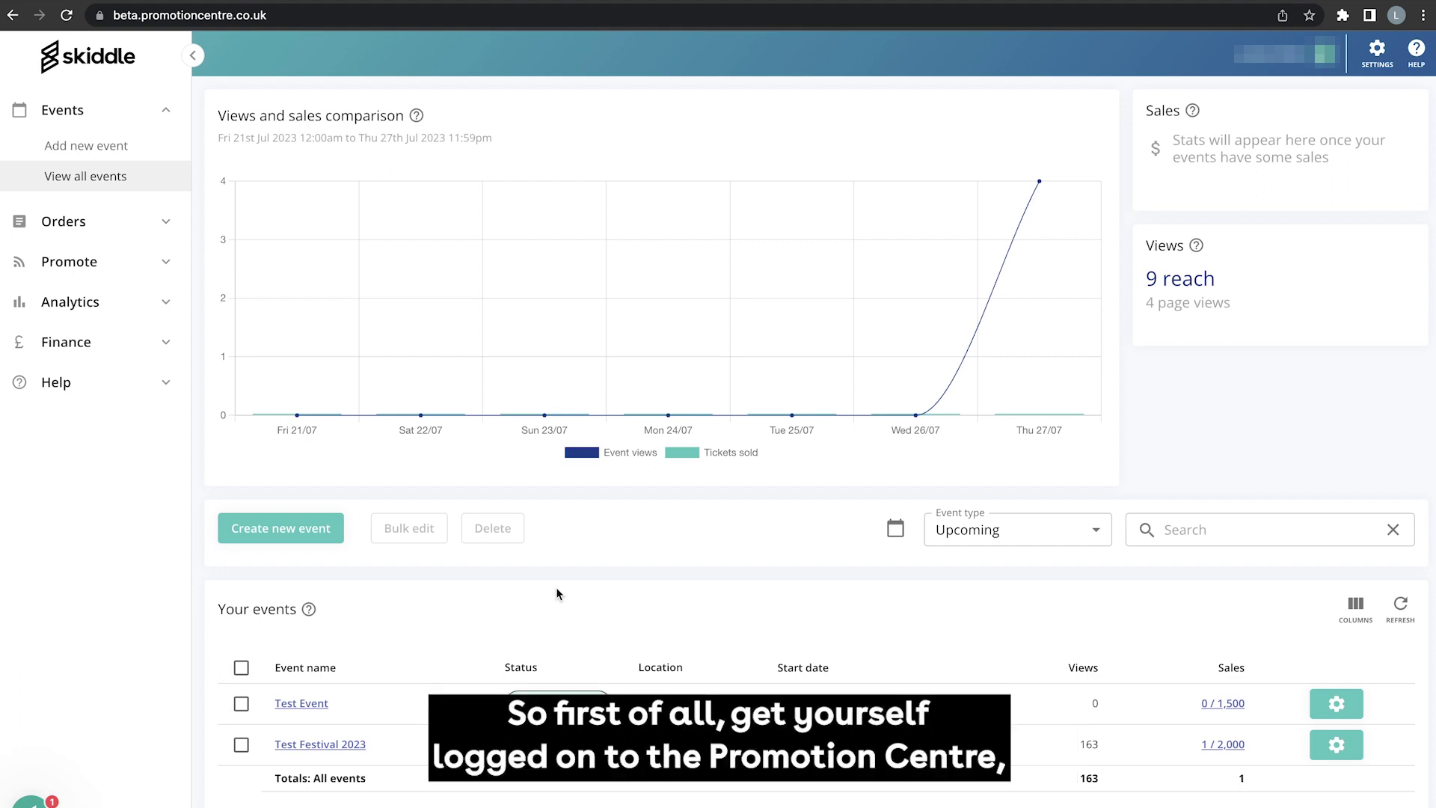
# Step: Open Test Event's dashboard and go to Discount codes under Manage tickets
pyautogui.click(302, 704)
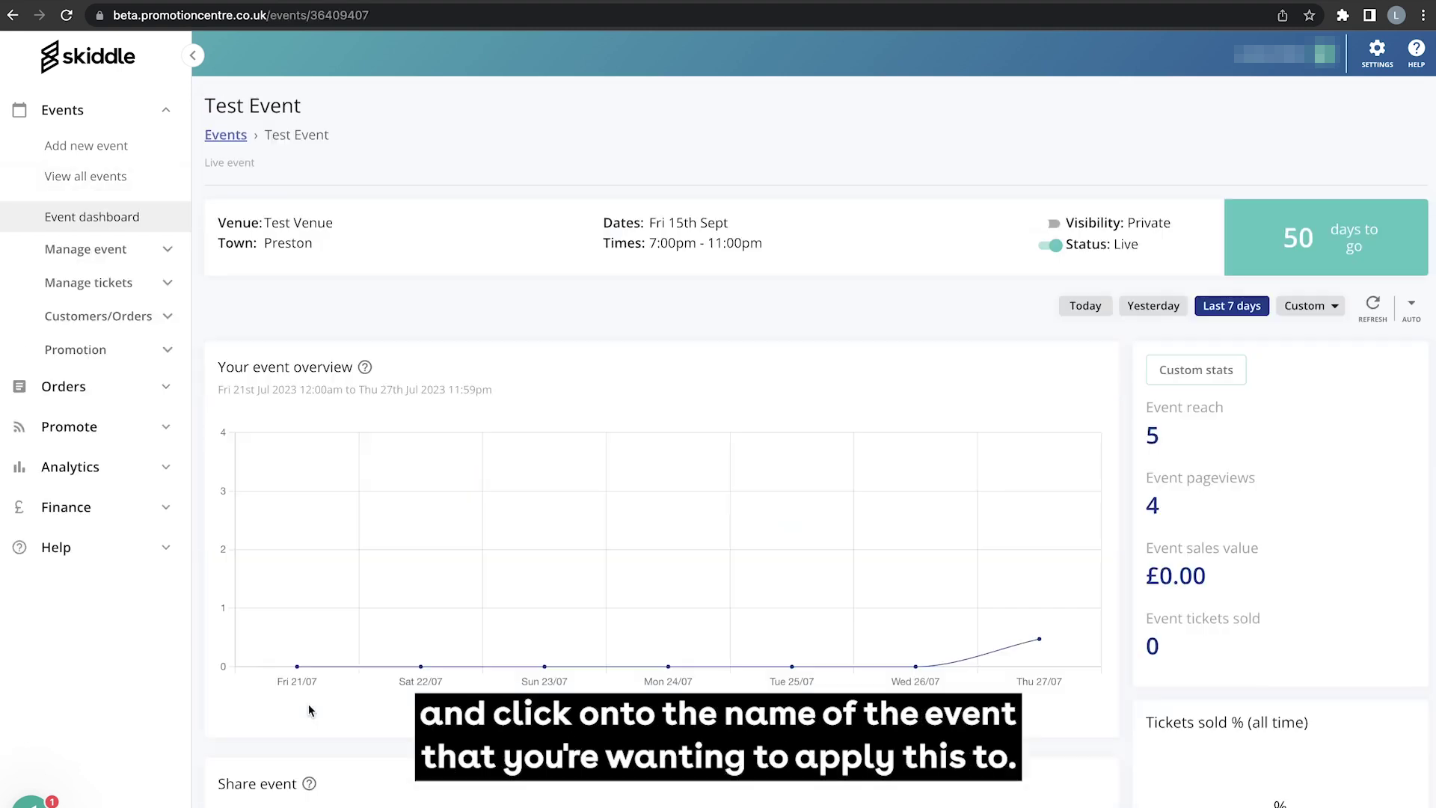
pyautogui.click(163, 290)
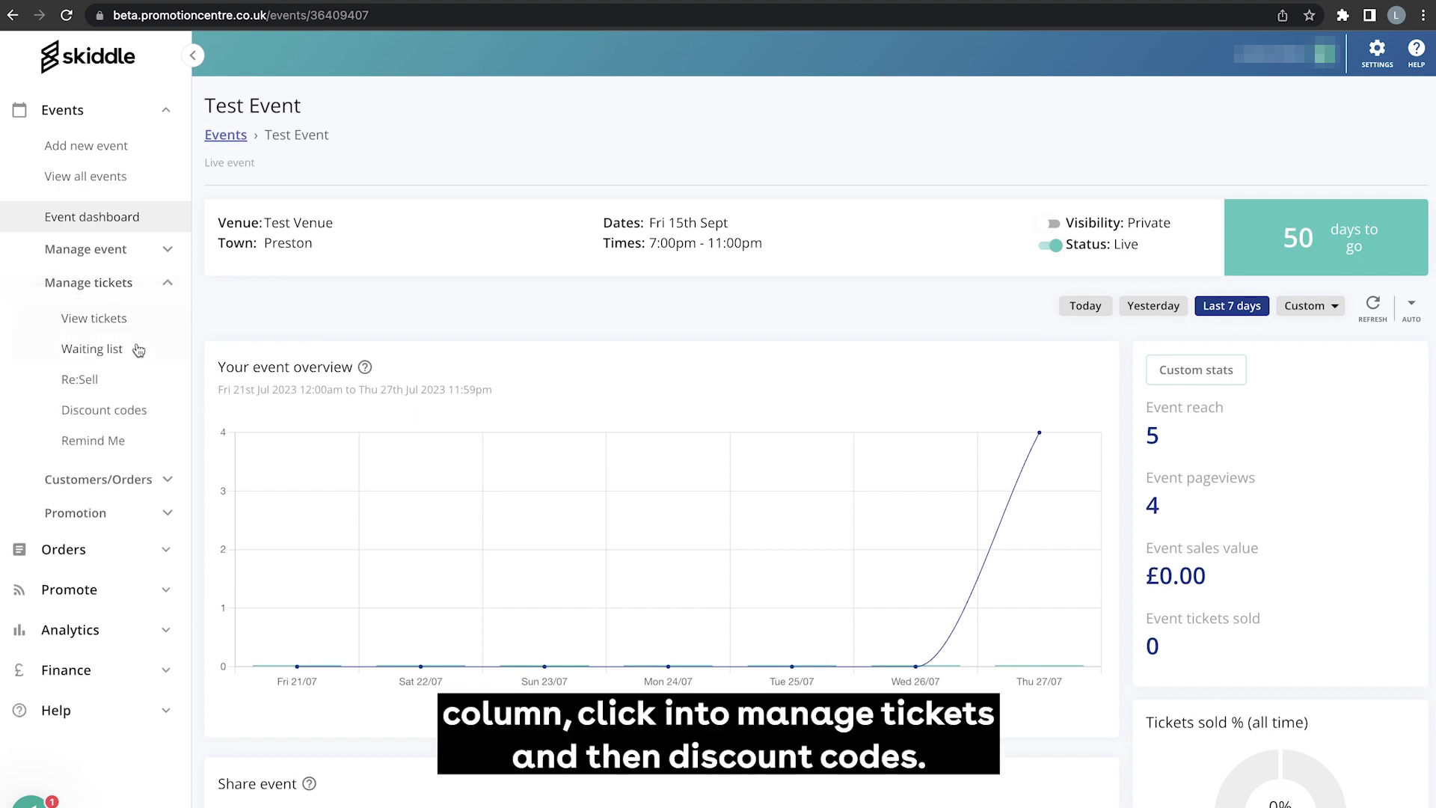
pyautogui.click(117, 412)
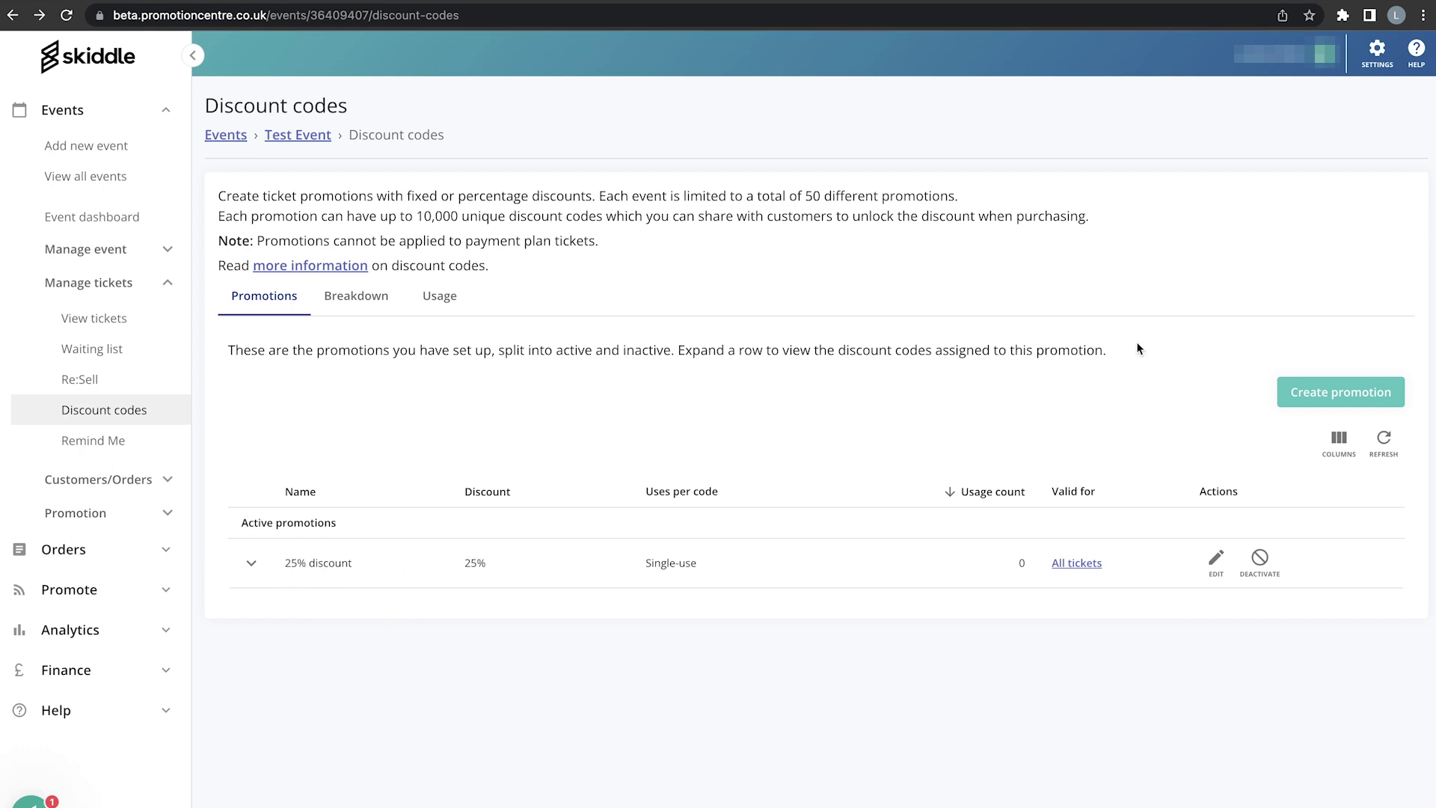
# Step: Start a new promotion named '50% discount' set to a 50 percentage discount
pyautogui.click(1332, 394)
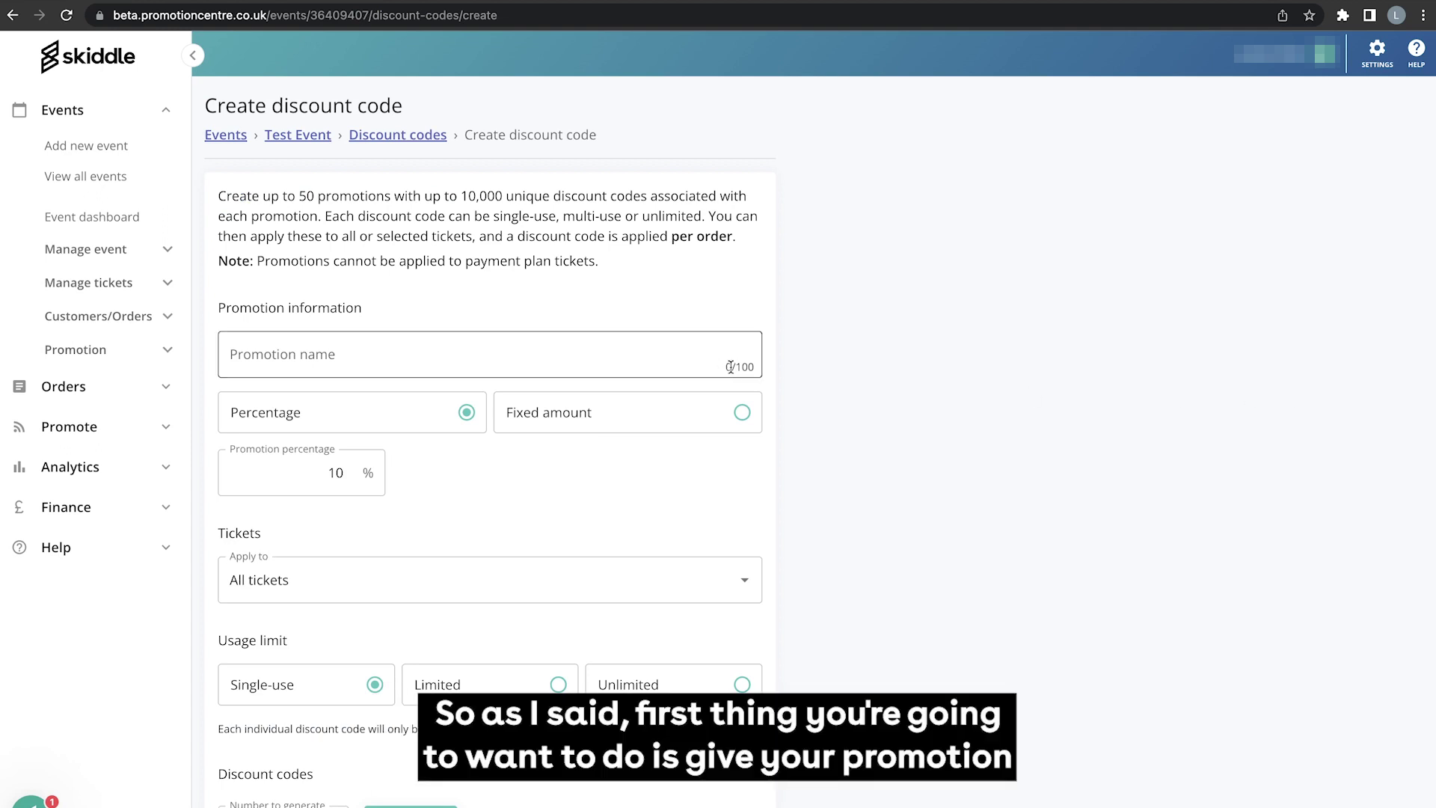
pyautogui.scroll(-3, 729, 367)
pyautogui.click(341, 219)
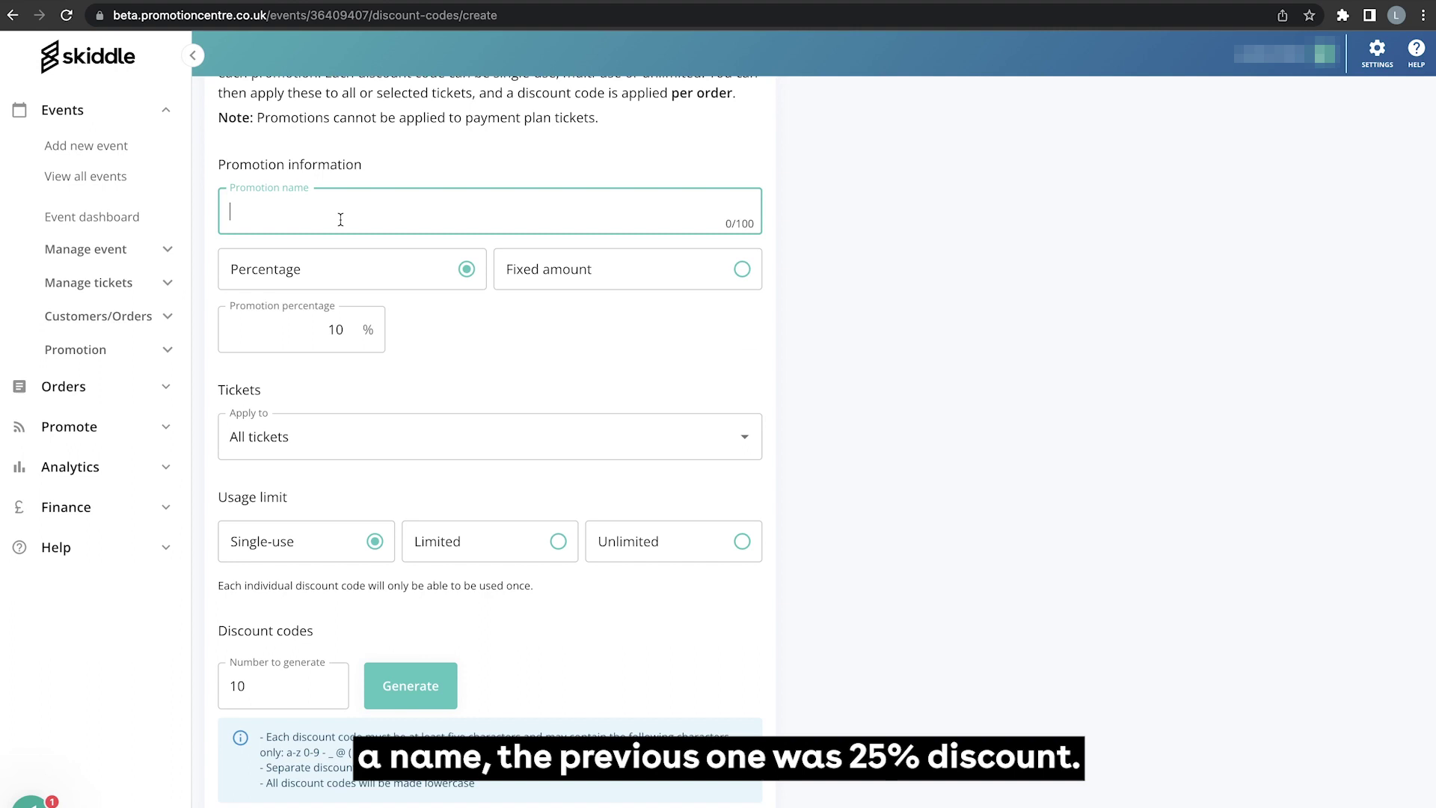
pyautogui.write('50')
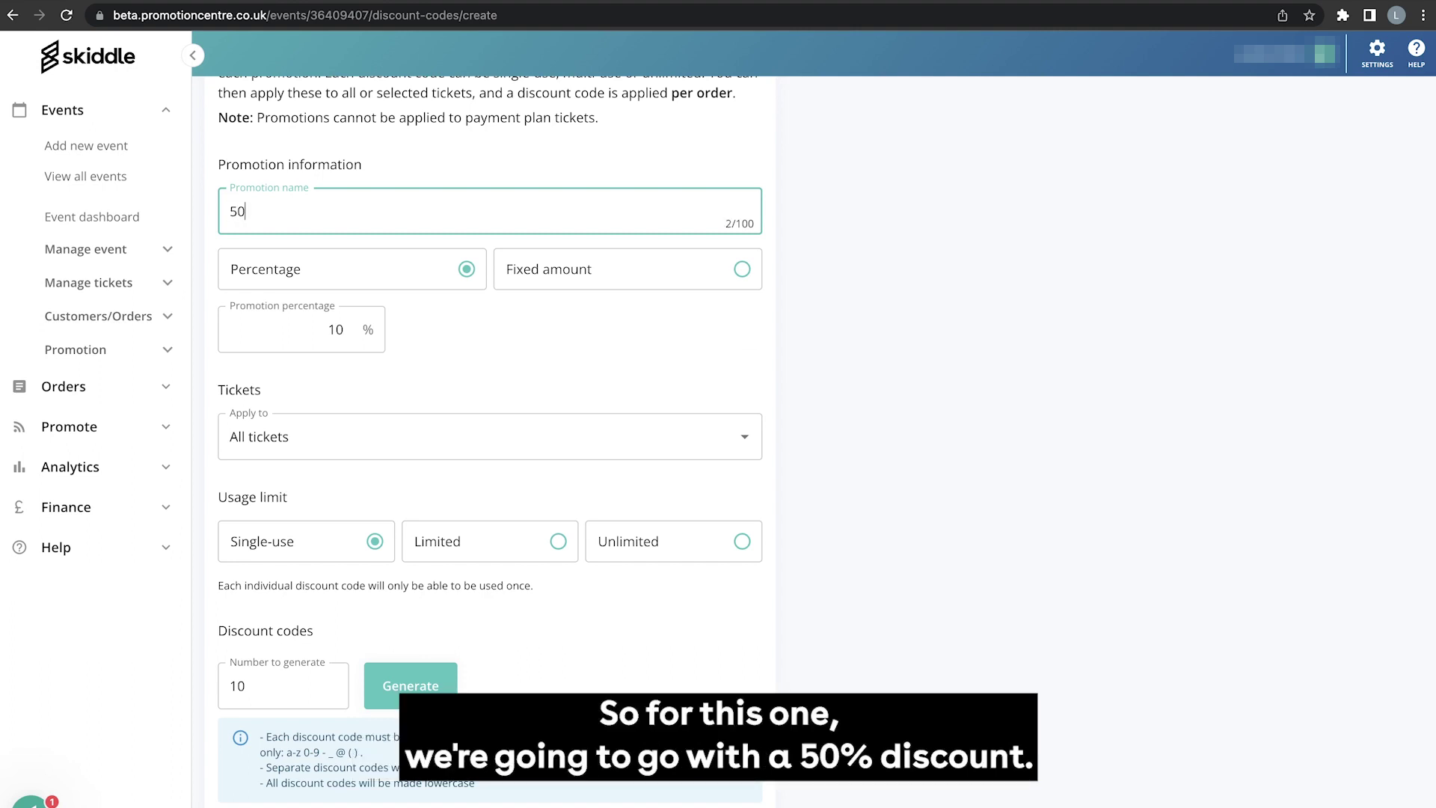
pyautogui.write('% discount')
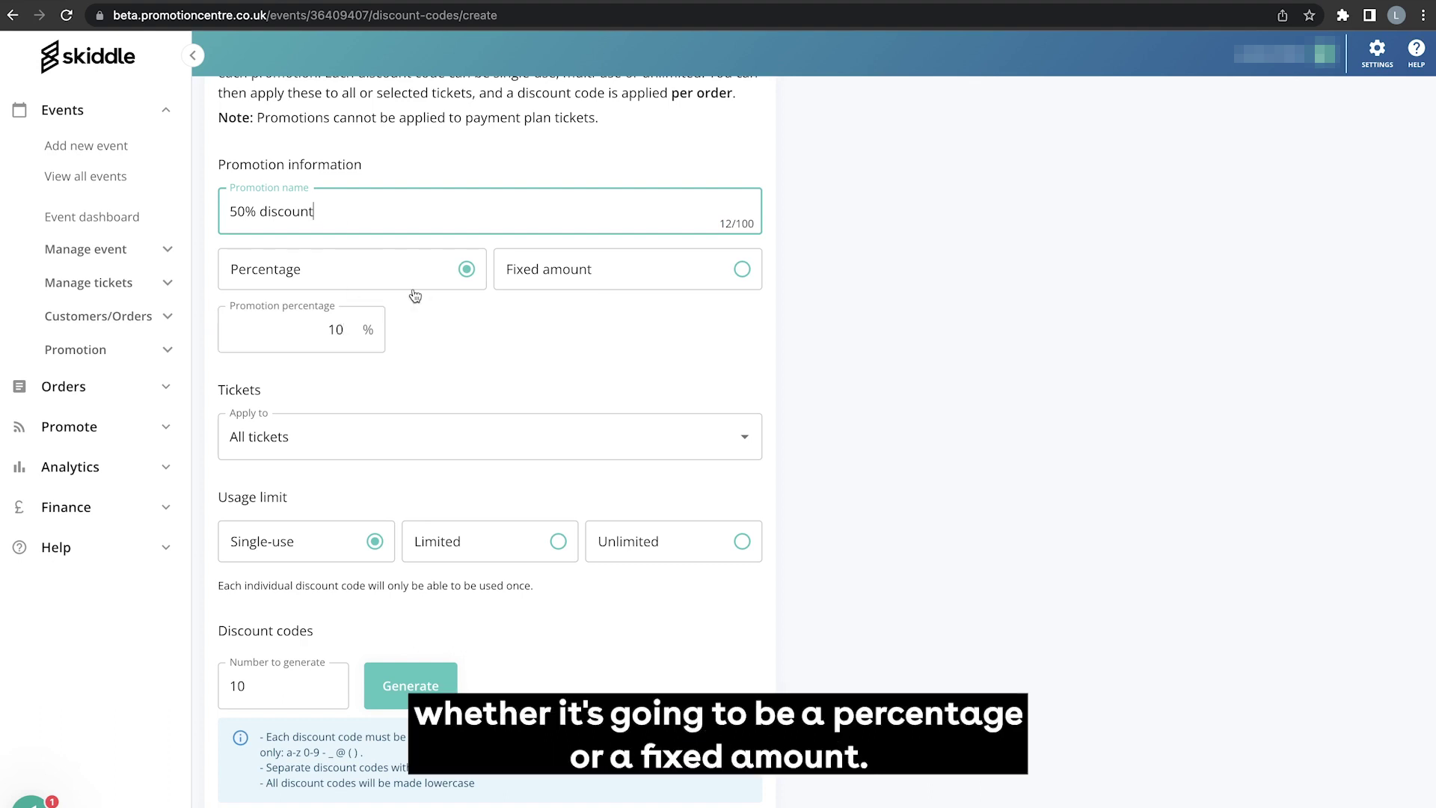
pyautogui.click(540, 282)
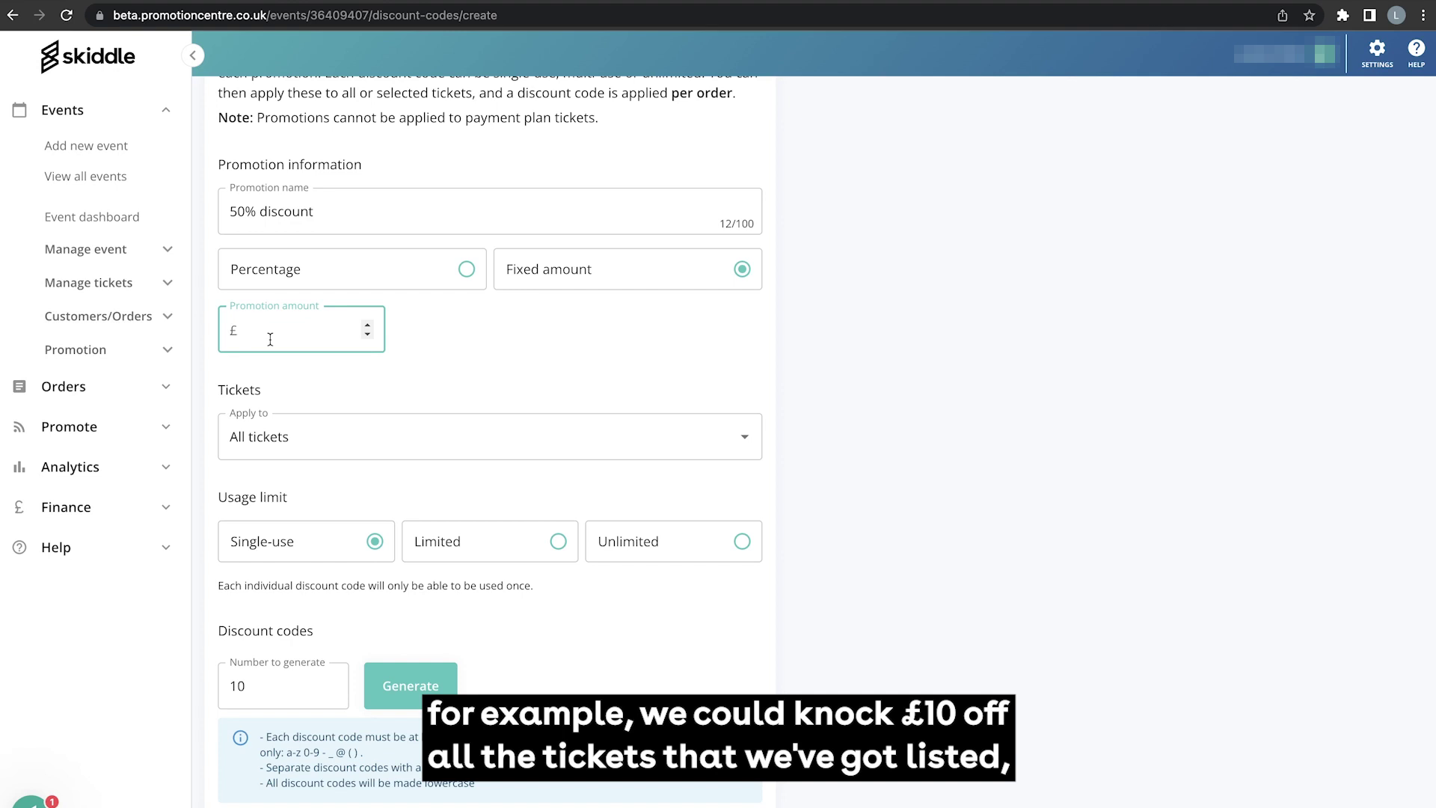
pyautogui.click(467, 270)
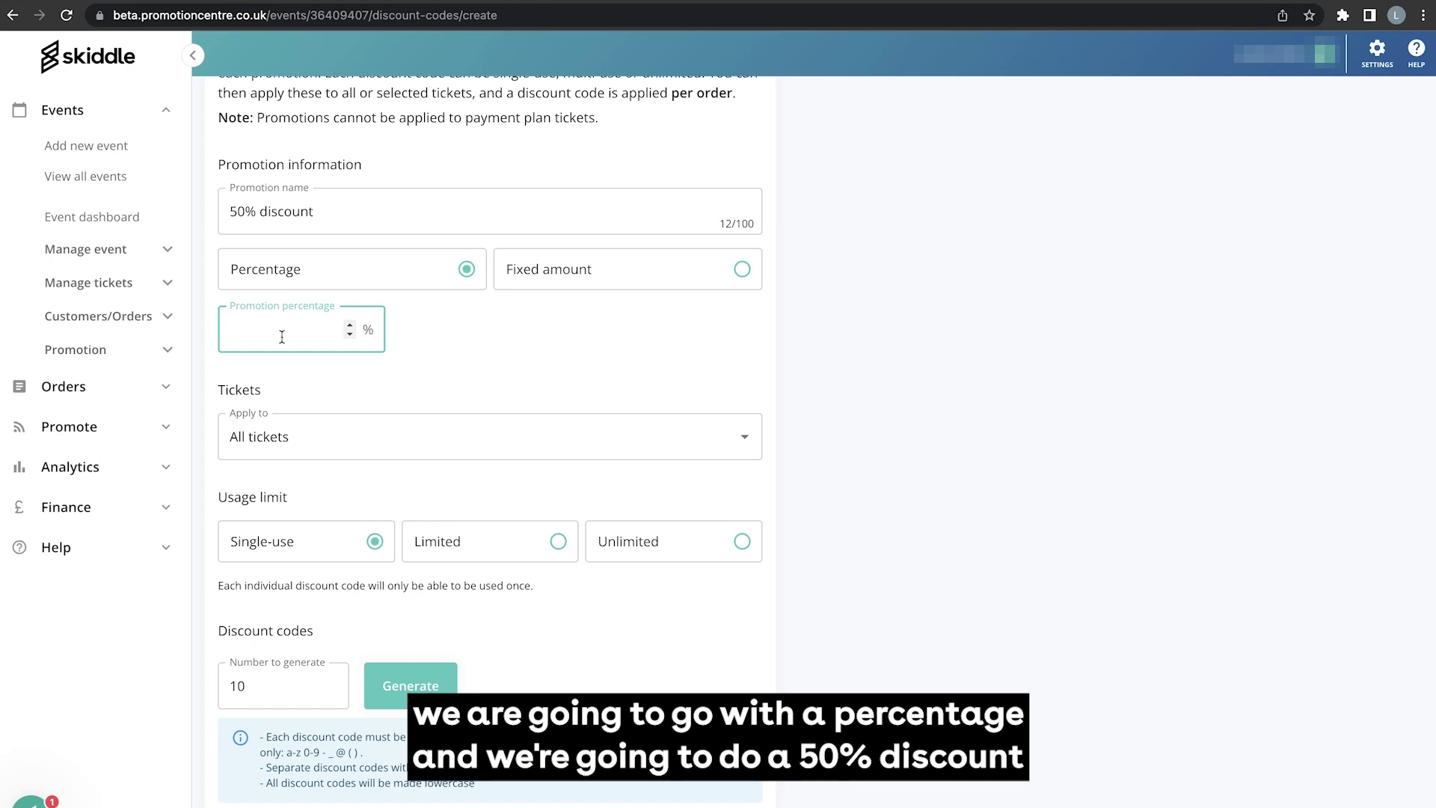
pyautogui.write('50')
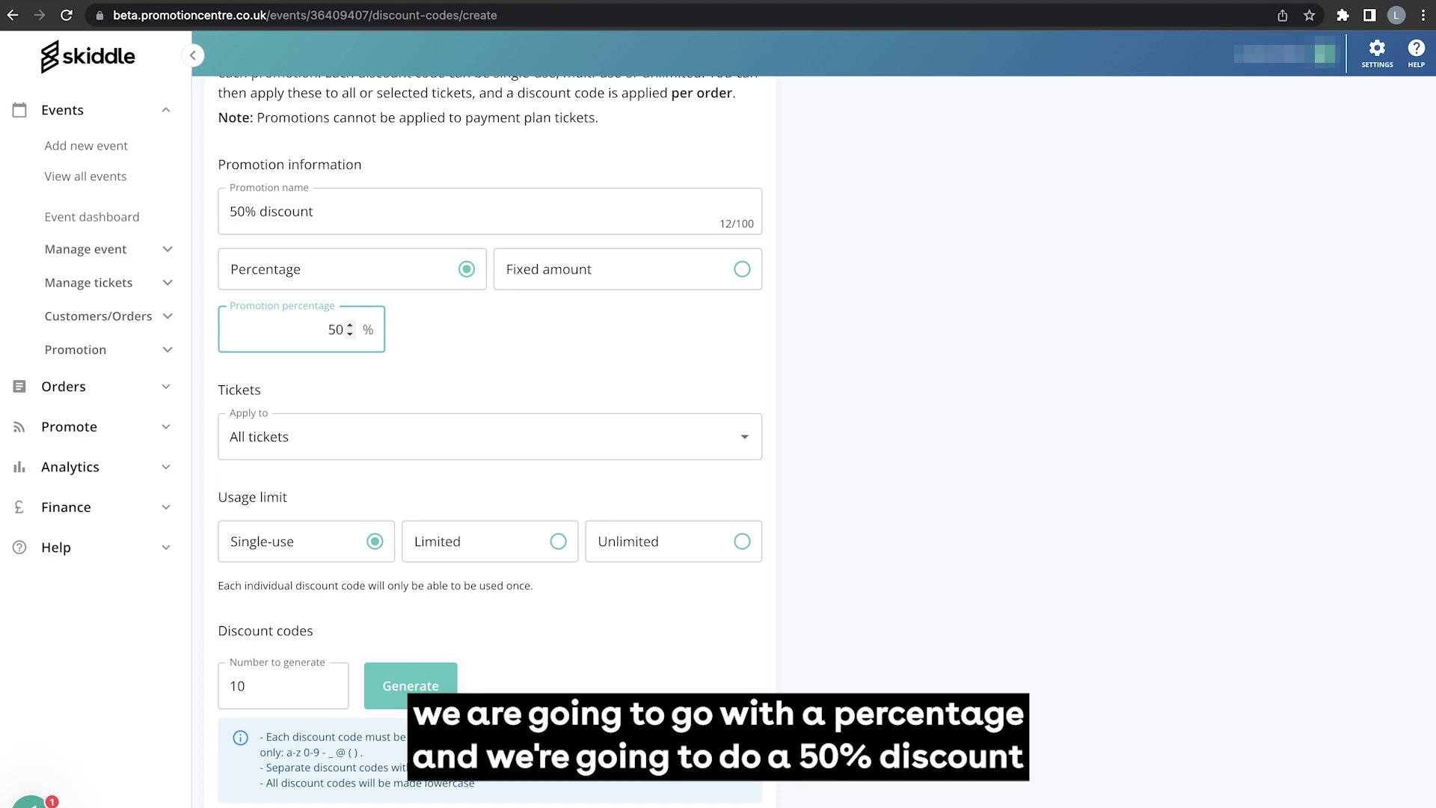
pyautogui.click(565, 363)
pyautogui.scroll(-3, 565, 363)
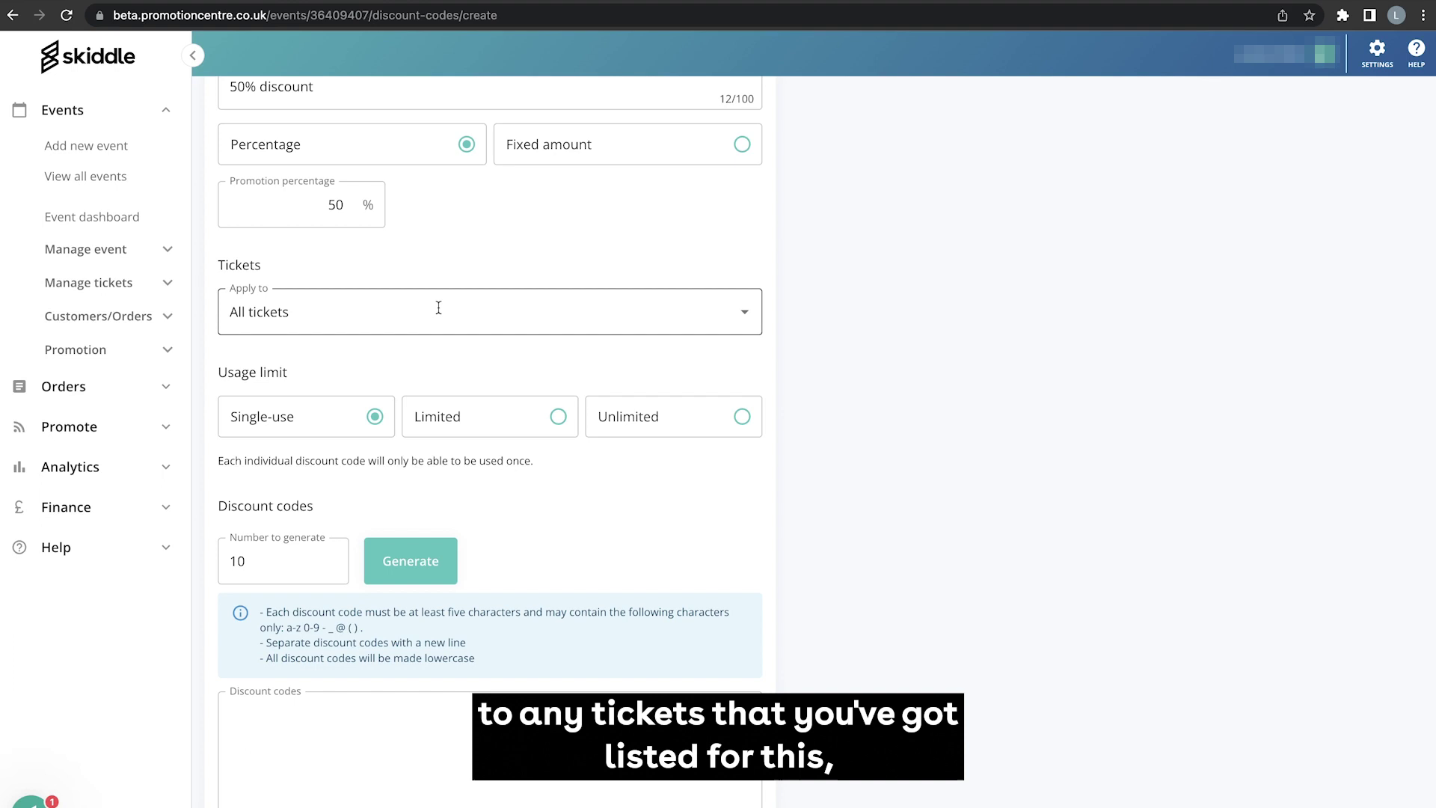
pyautogui.click(438, 308)
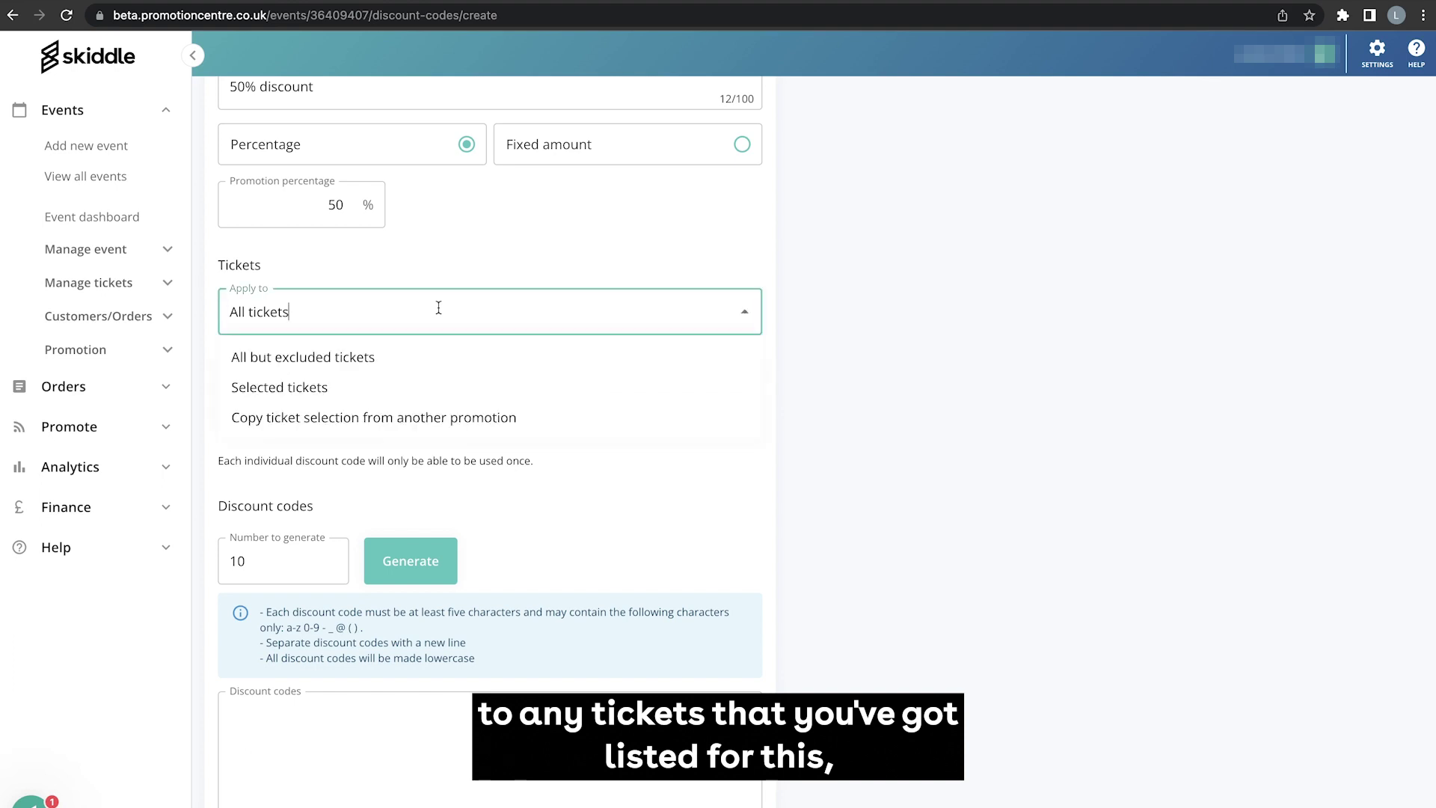
pyautogui.click(367, 389)
pyautogui.click(366, 384)
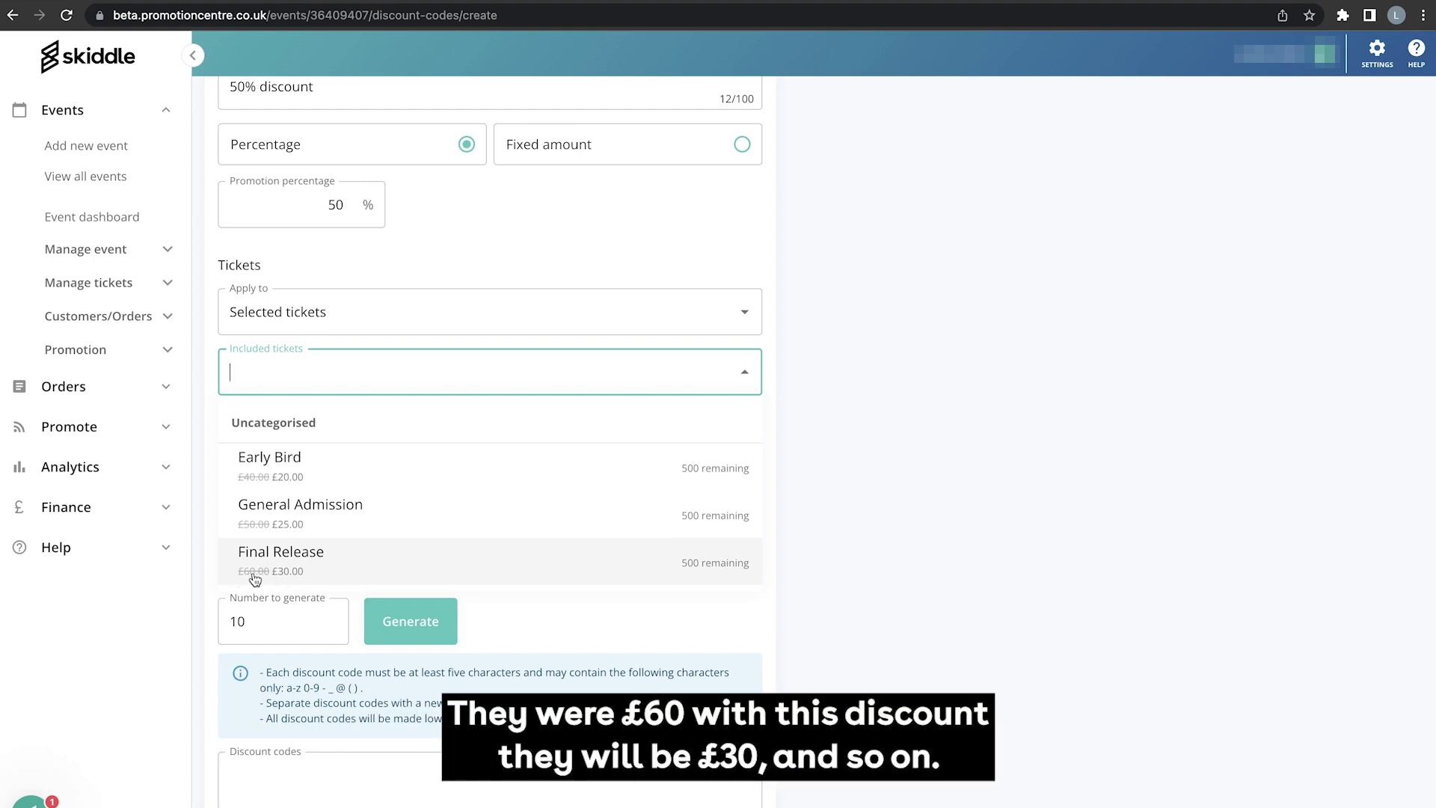
pyautogui.click(414, 312)
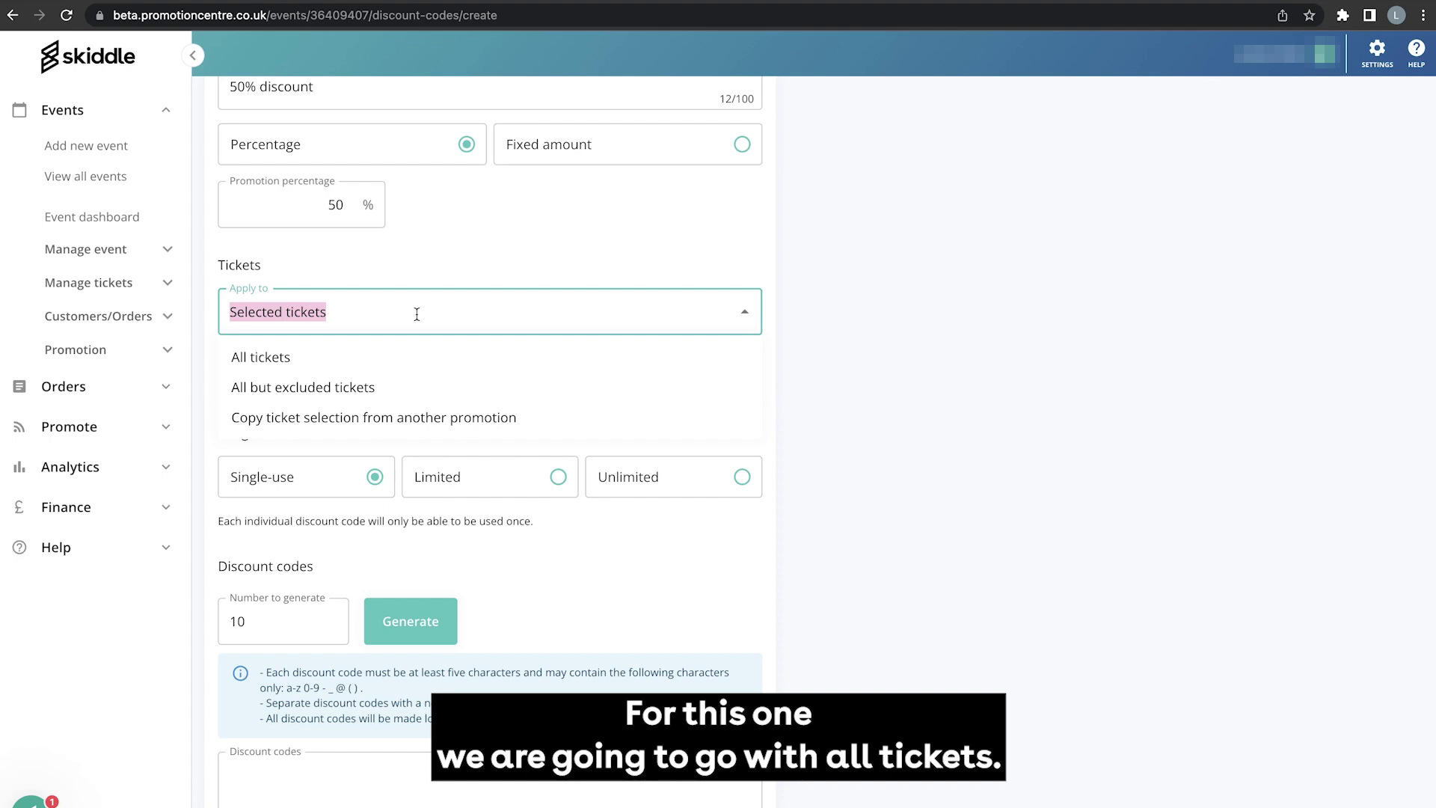
pyautogui.click(262, 358)
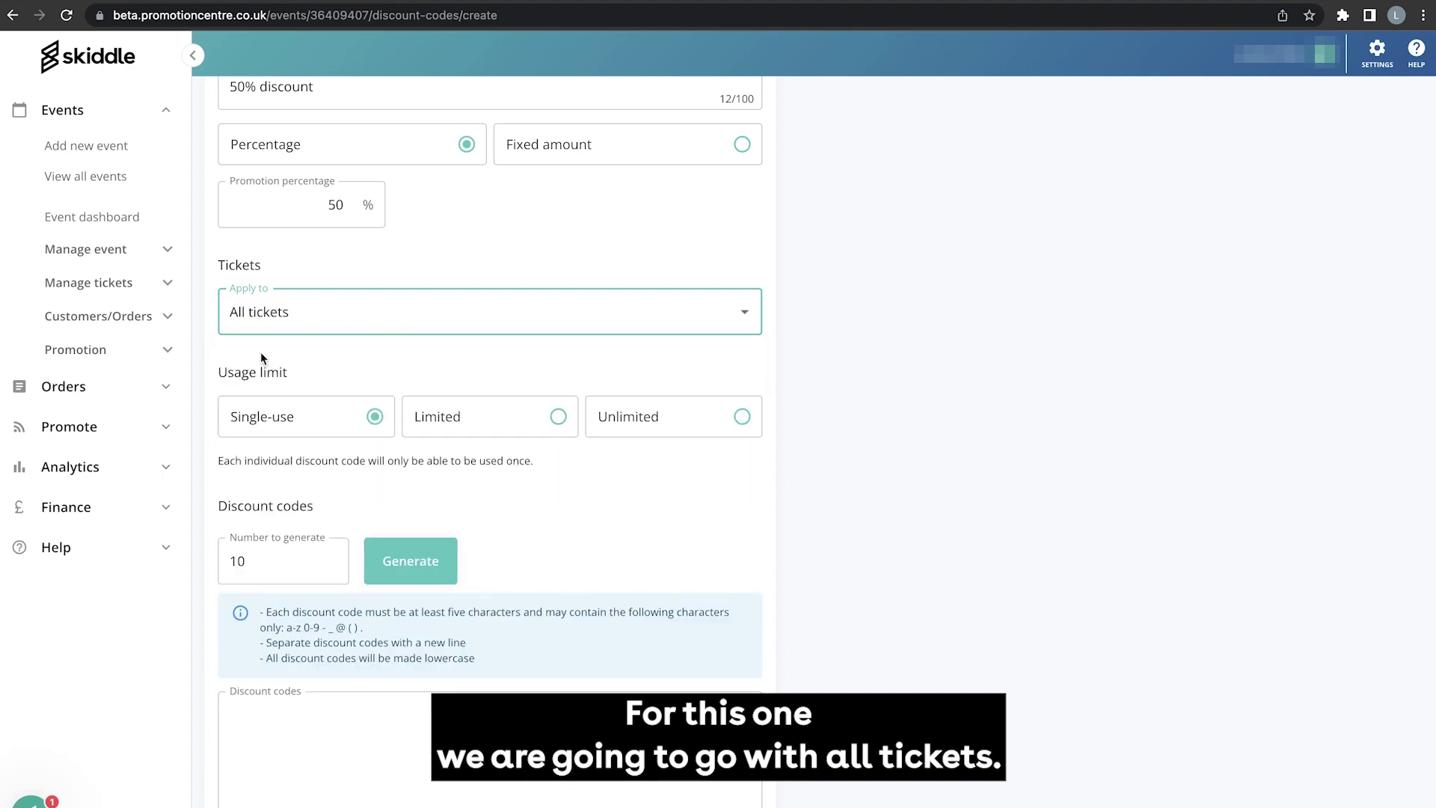
pyautogui.scroll(-1, 437, 509)
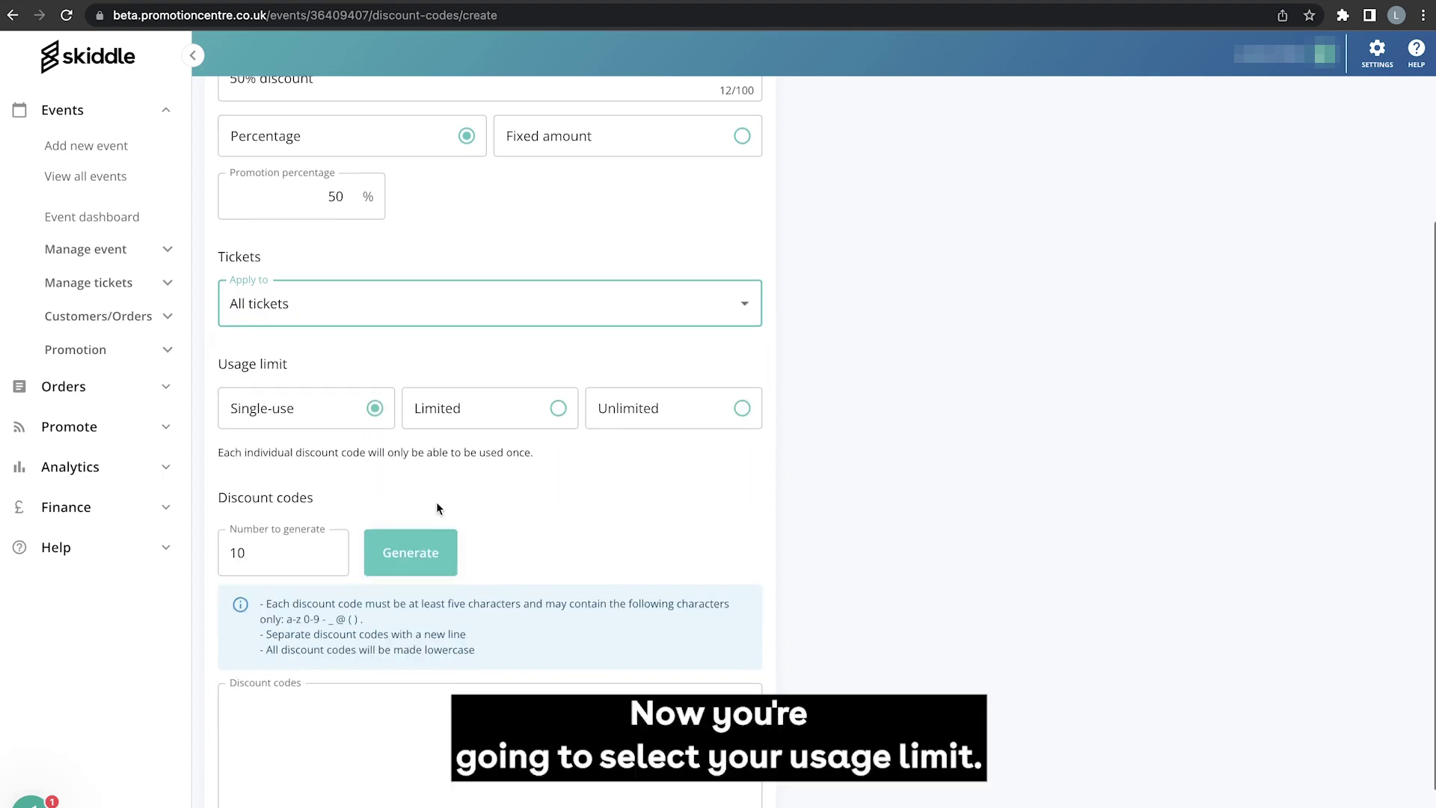
pyautogui.scroll(-2, 436, 509)
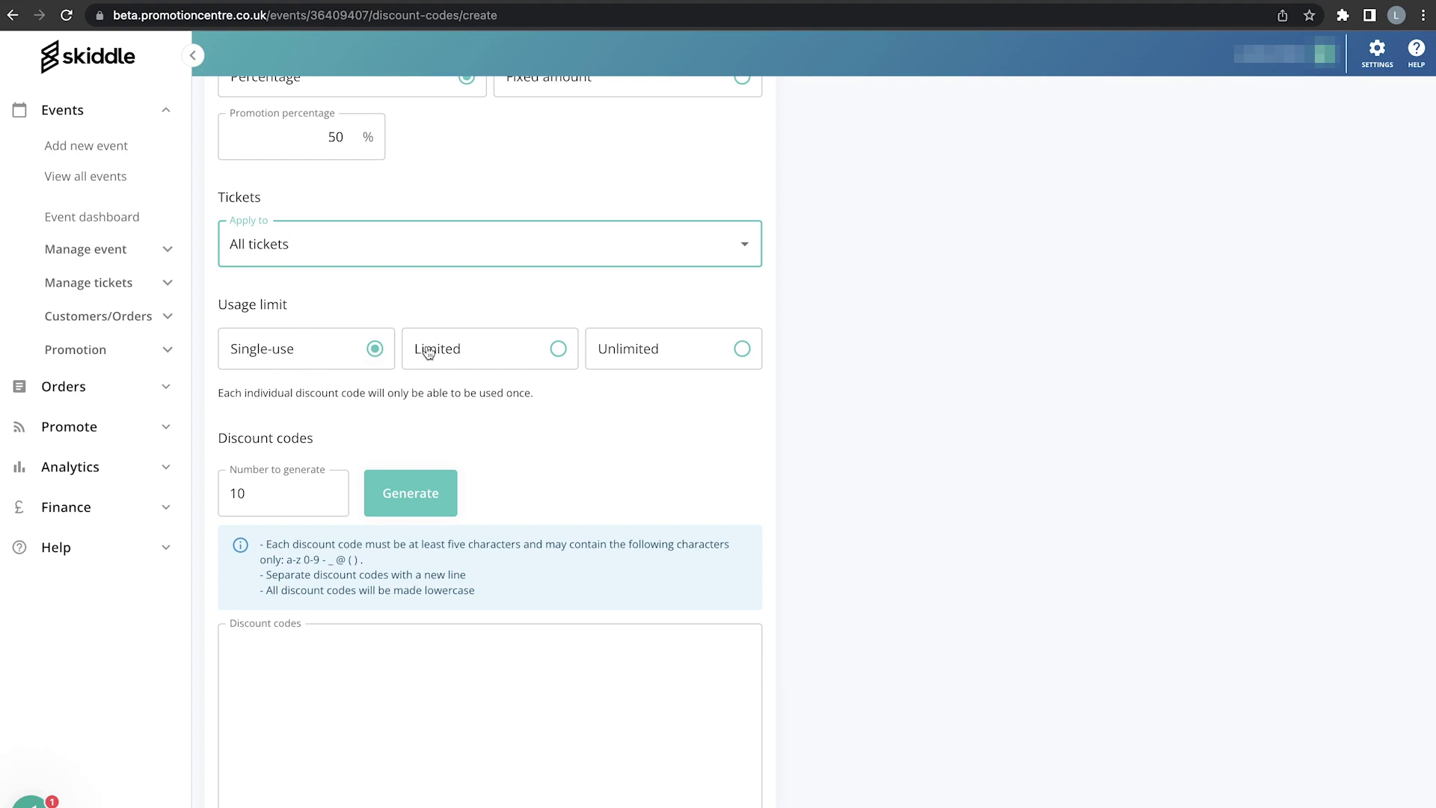
pyautogui.click(460, 350)
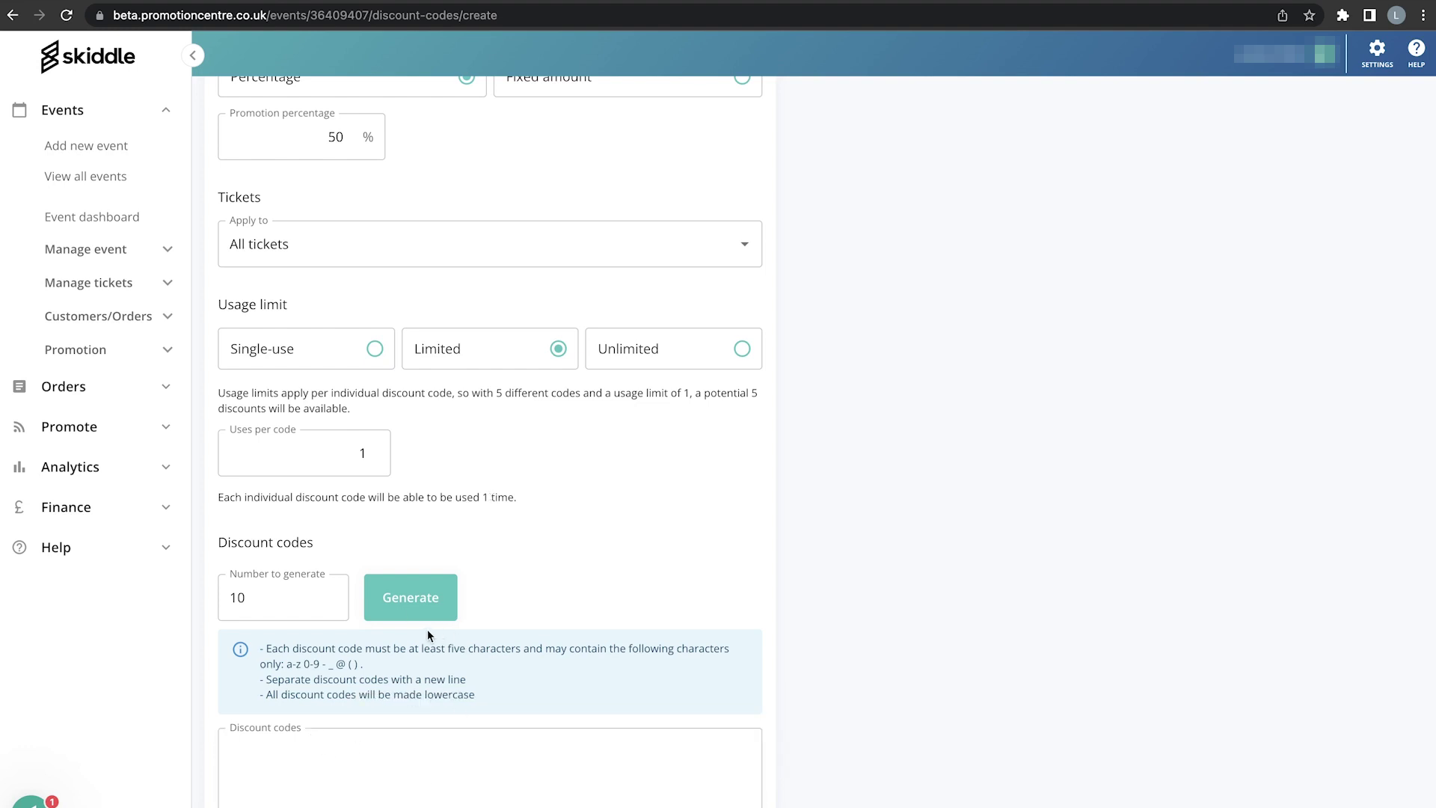
pyautogui.click(617, 362)
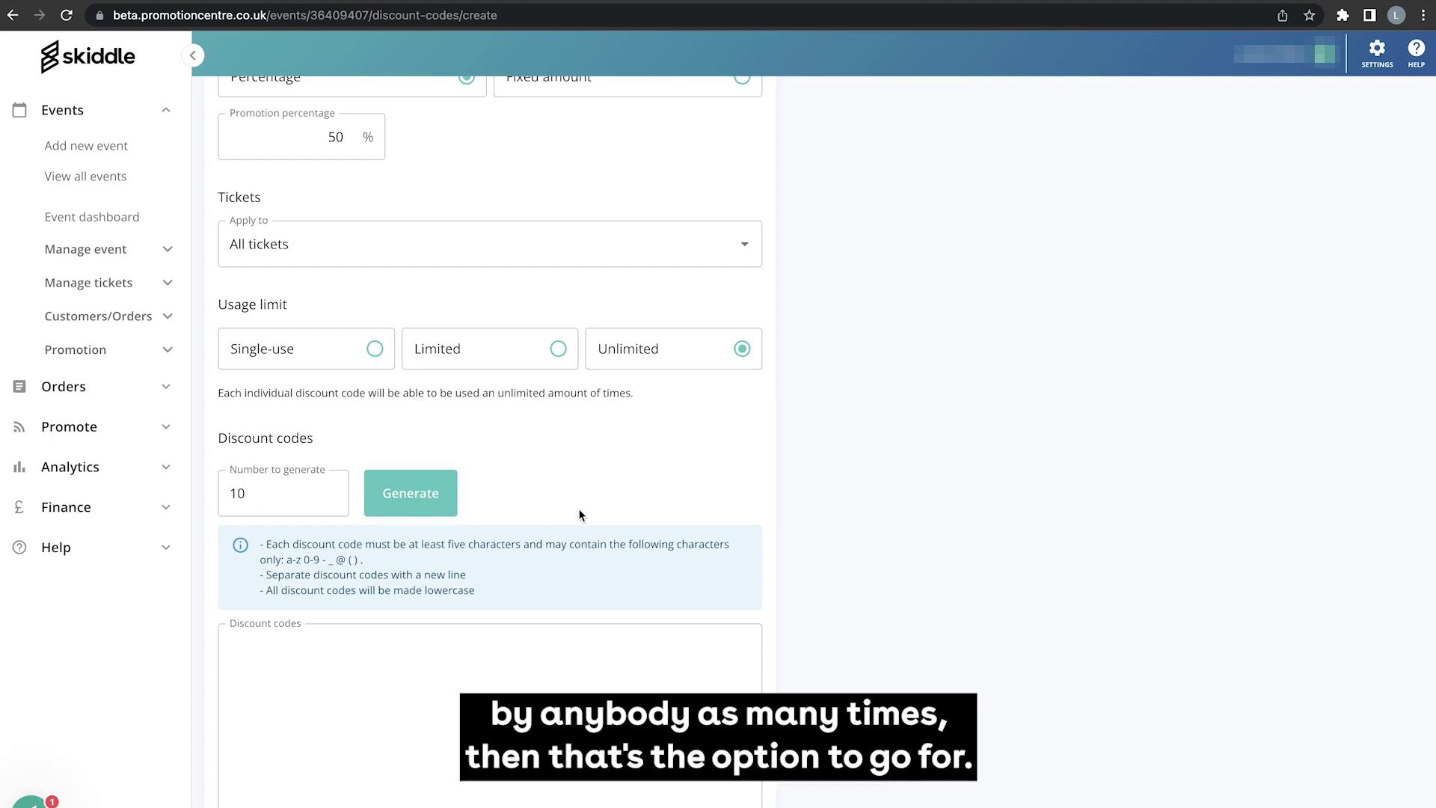
pyautogui.click(299, 361)
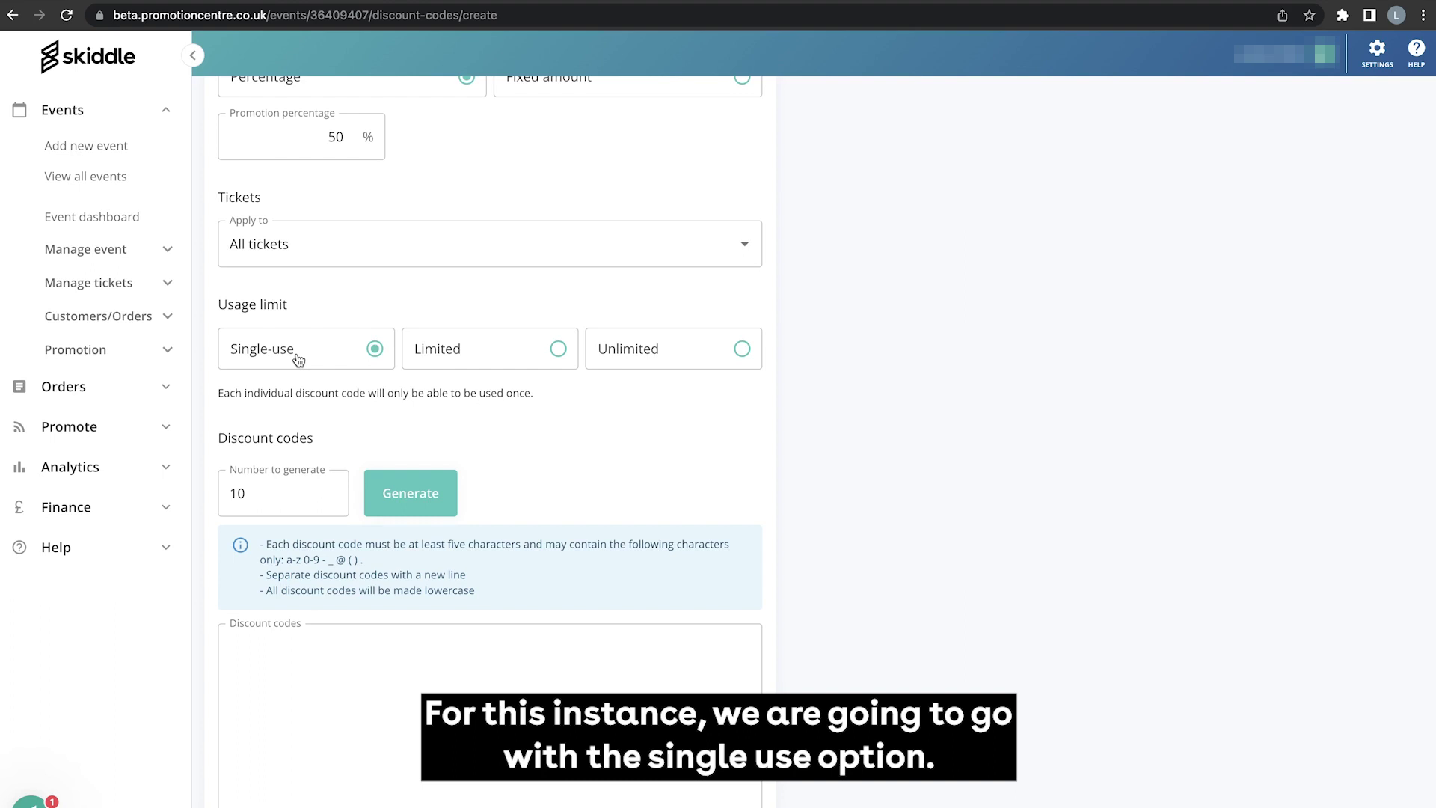
pyautogui.scroll(-1, 398, 495)
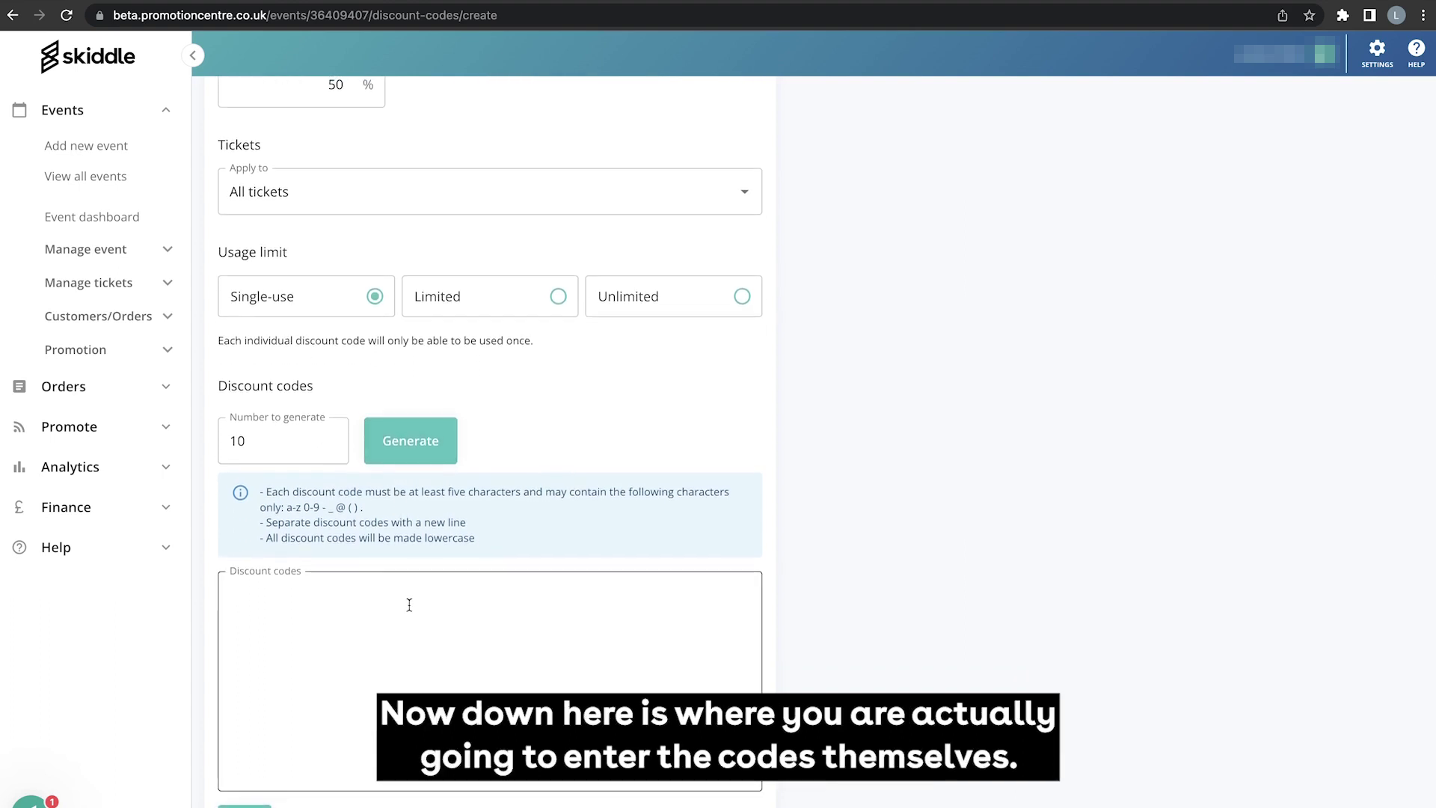
# Step: Replace the example codes 50off and 50off2 with ten randomly generated discount codes
pyautogui.click(357, 634)
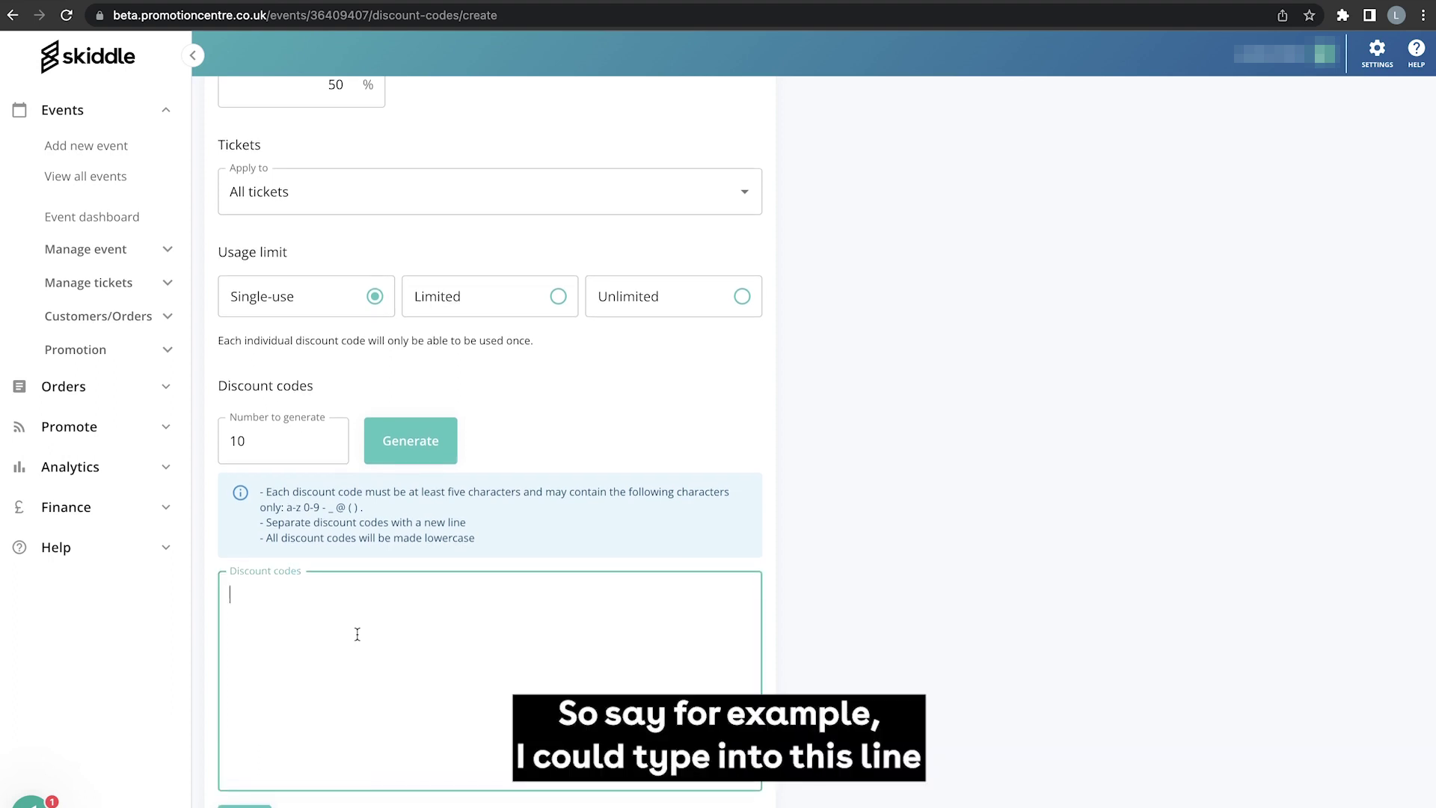
pyautogui.write('50off')
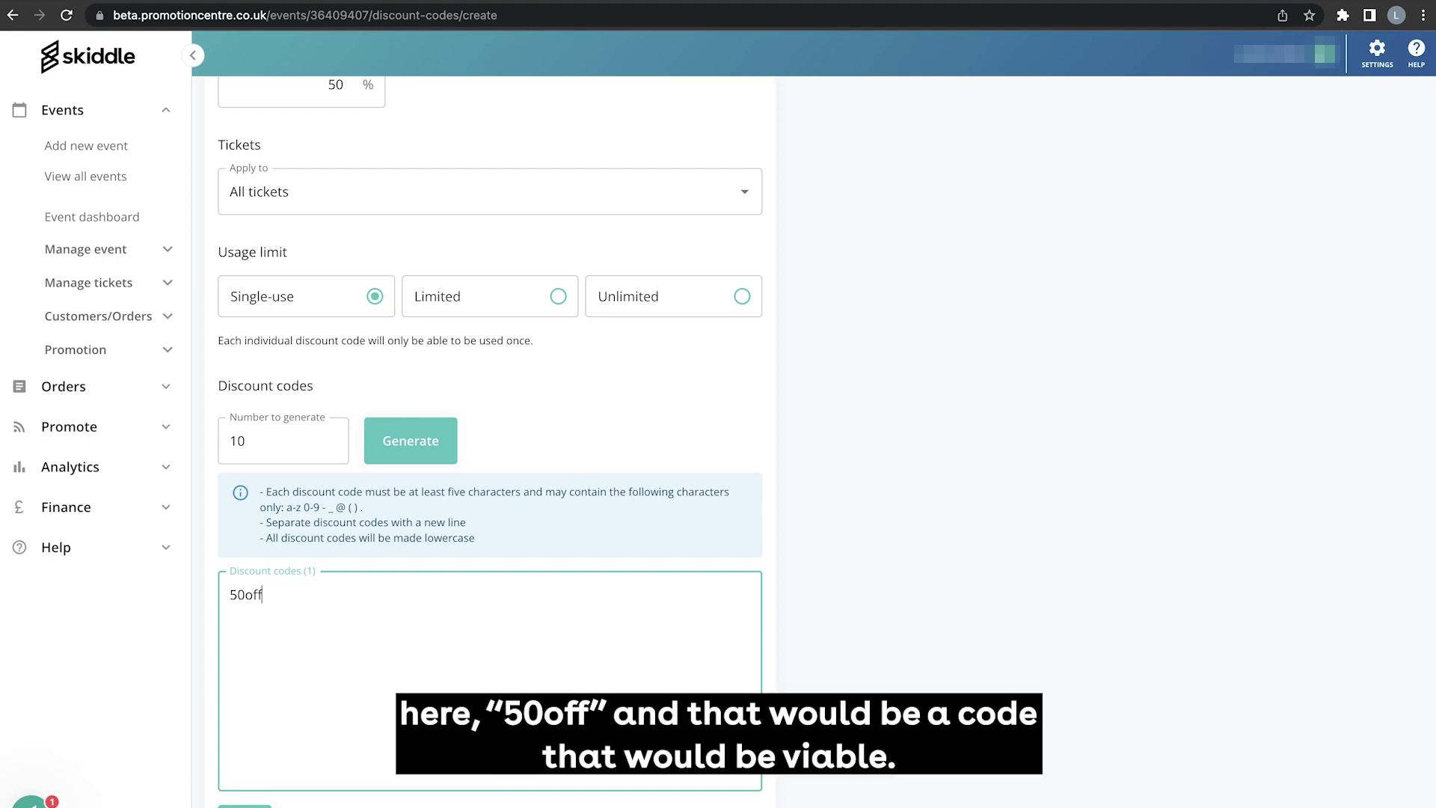
pyautogui.press('Return')
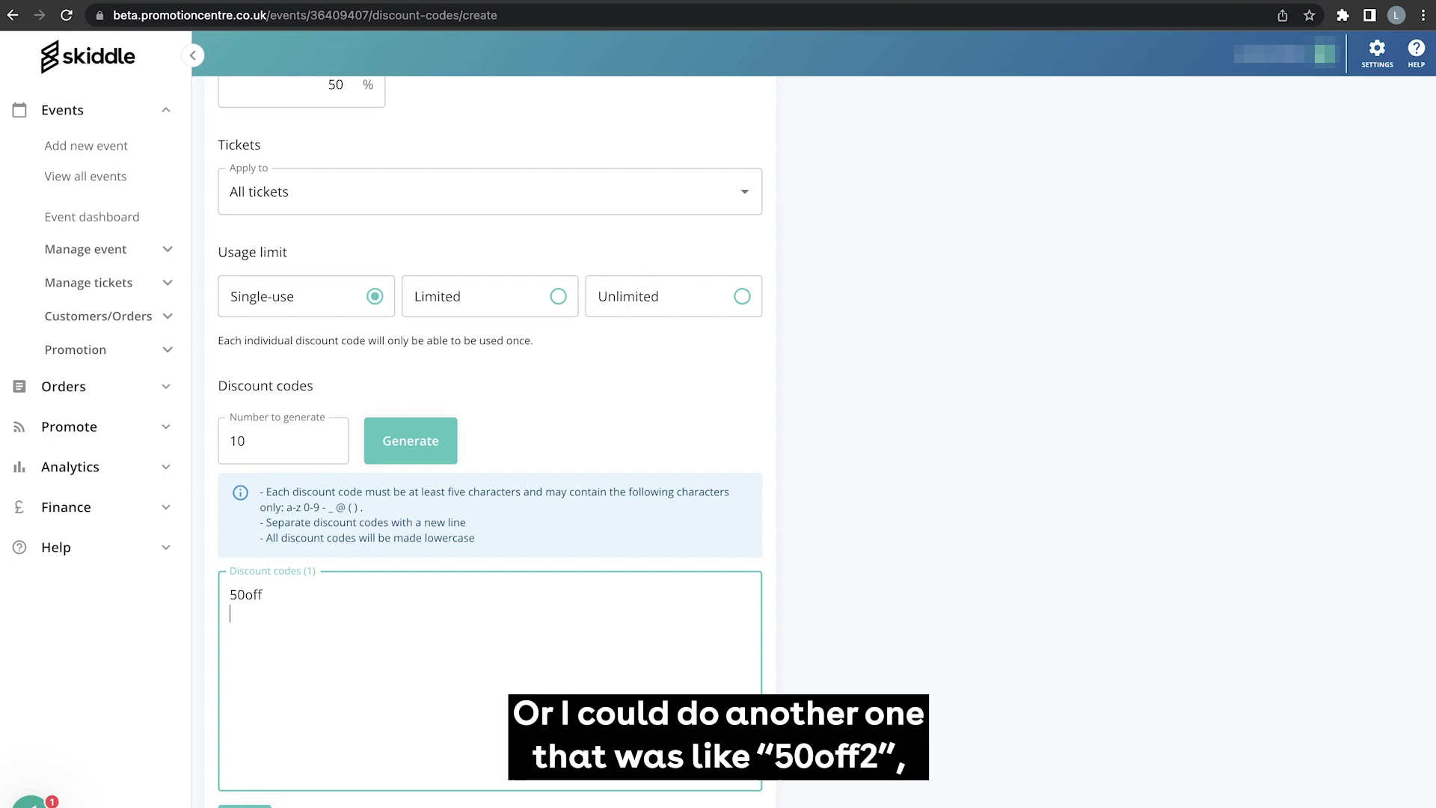
pyautogui.write('50off2')
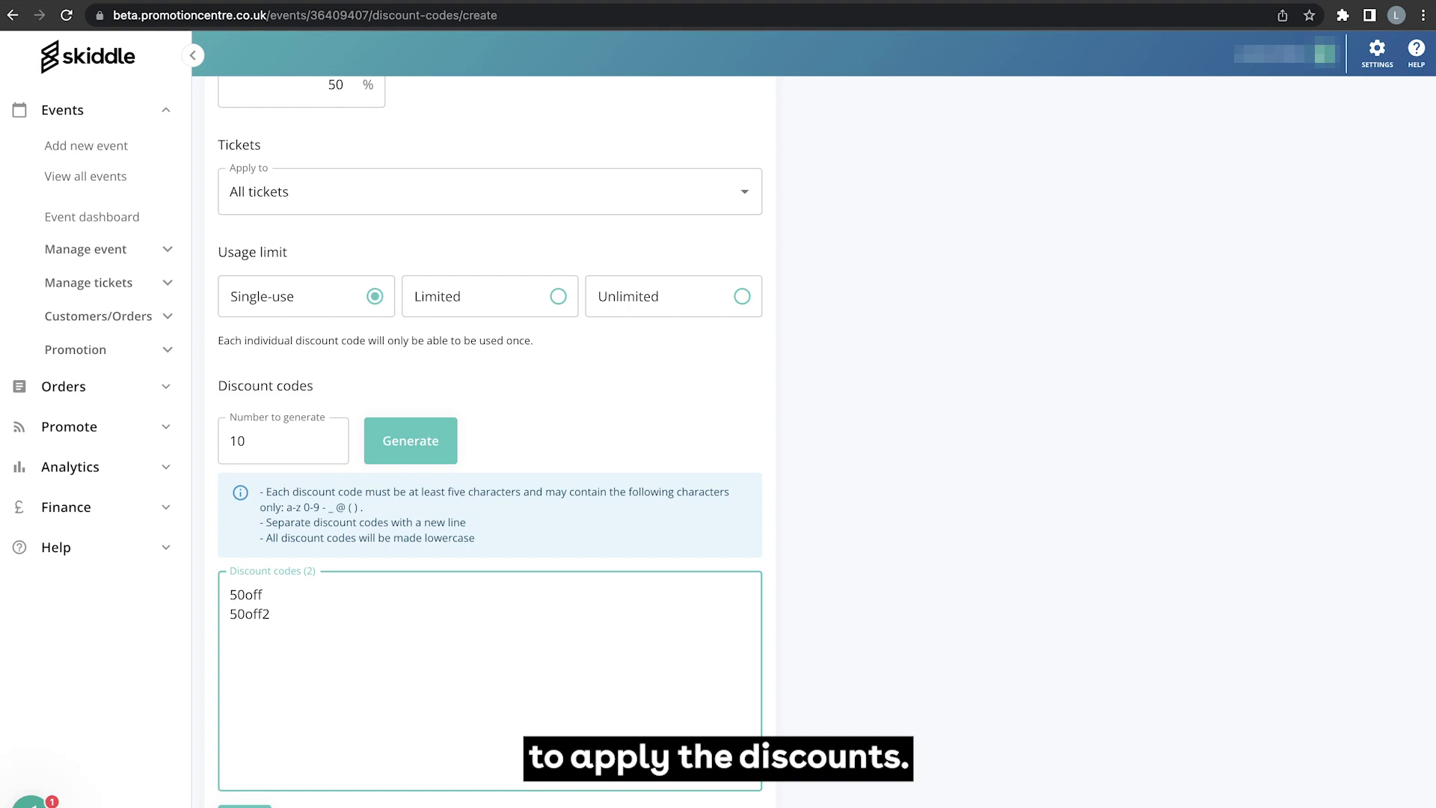
pyautogui.press('BackSpace')
pyautogui.press('BackSpace')
pyautogui.press('BackSpace')
pyautogui.press('BackSpace')
pyautogui.press('BackSpace')
pyautogui.press('BackSpace')
pyautogui.press('BackSpace')
pyautogui.press('BackSpace')
pyautogui.press('BackSpace')
pyautogui.press('BackSpace')
pyautogui.press('BackSpace')
pyautogui.press('BackSpace')
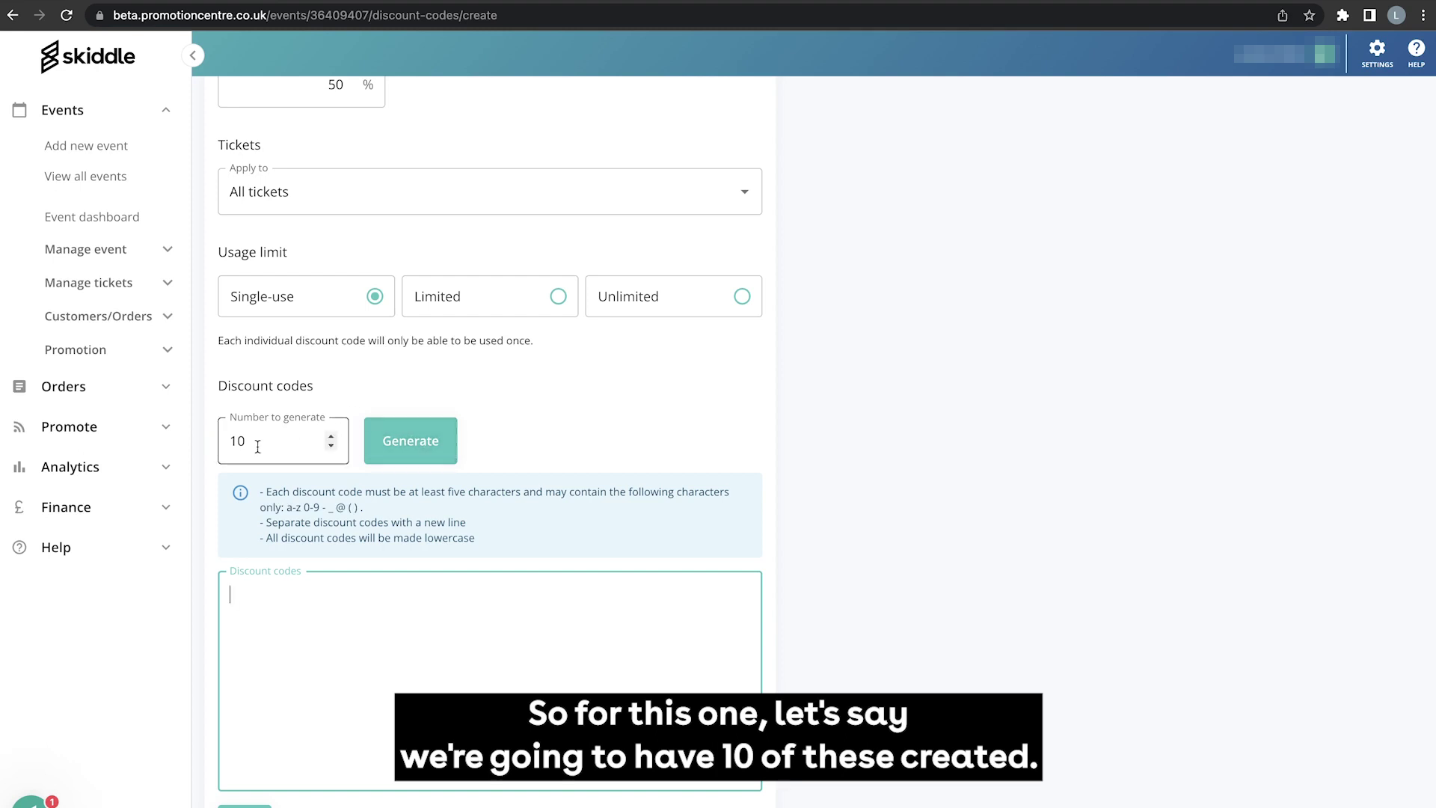
pyautogui.click(394, 442)
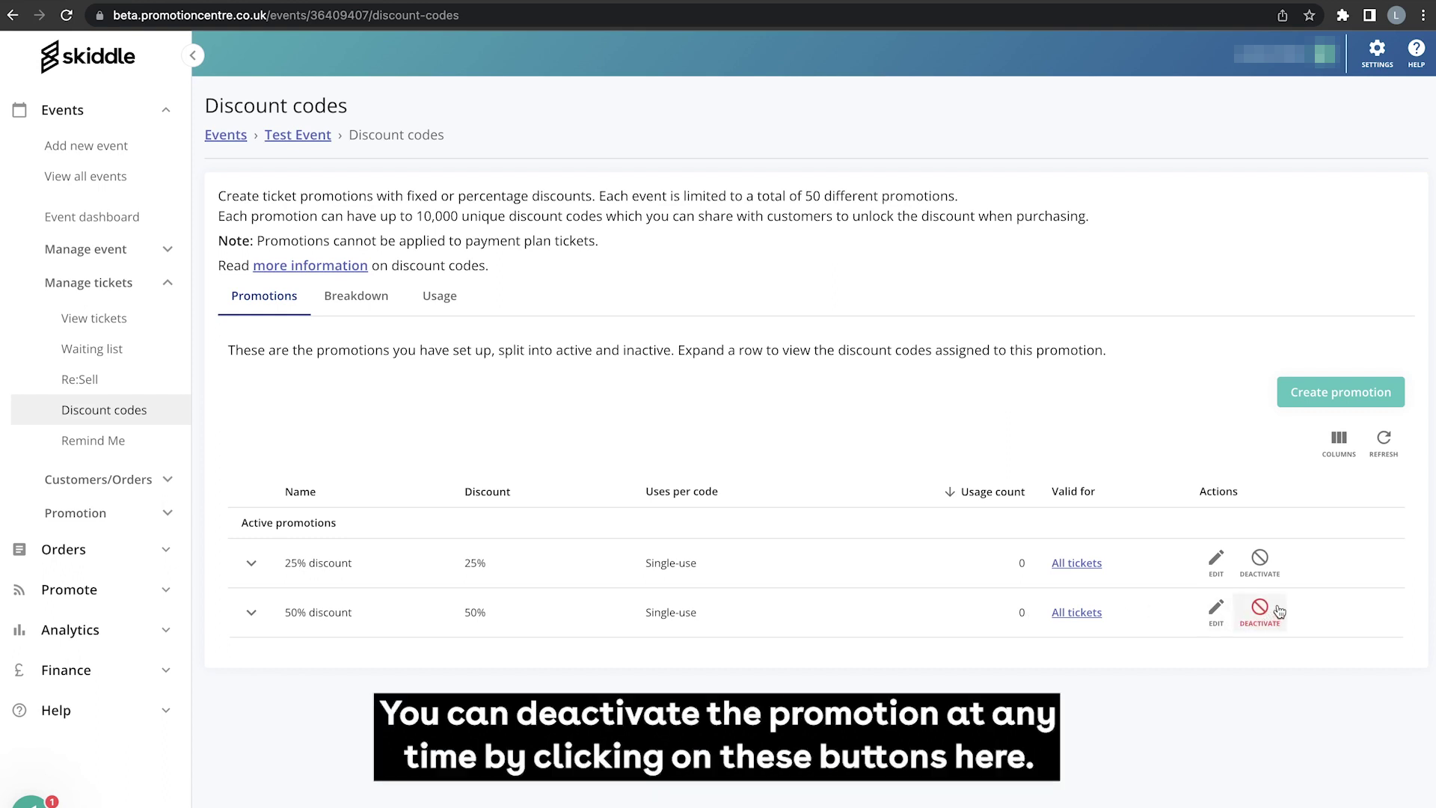
# Step: Deactivate the 25% discount promotion and confirm with Yes
pyautogui.click(1261, 560)
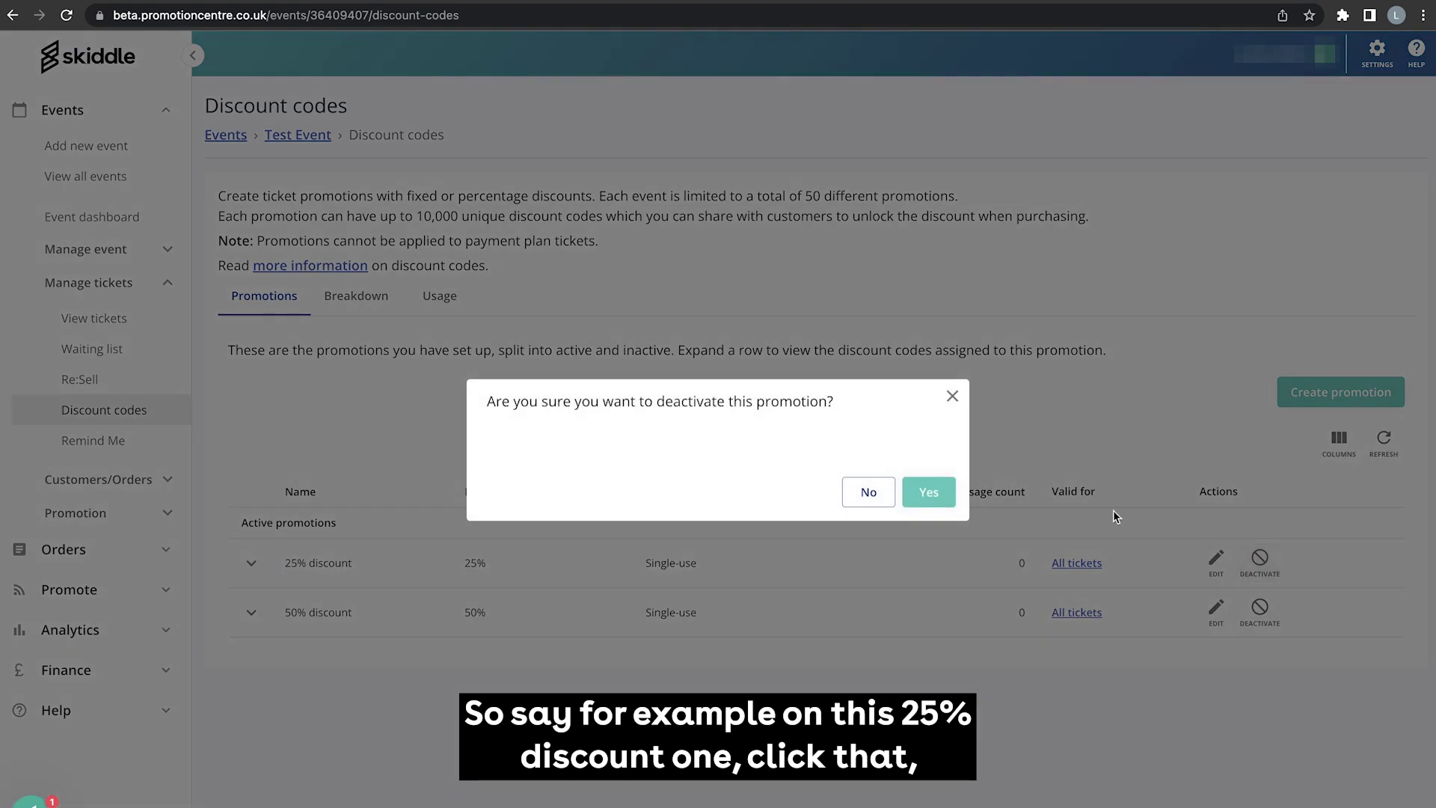
pyautogui.click(928, 491)
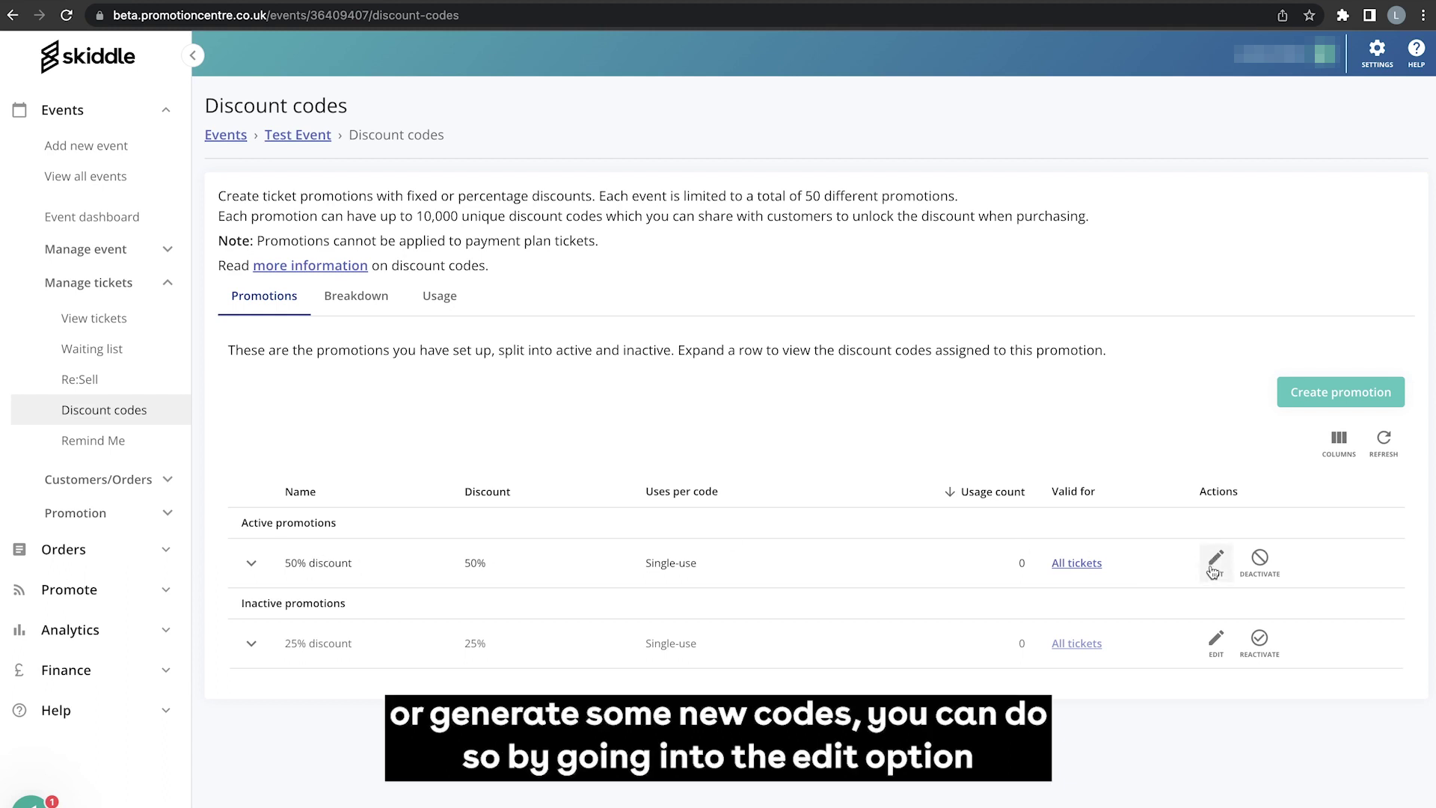
# Step: Expand the 50% discount codes, copy the link for code ikhs9i, and open a new tab
pyautogui.click(250, 561)
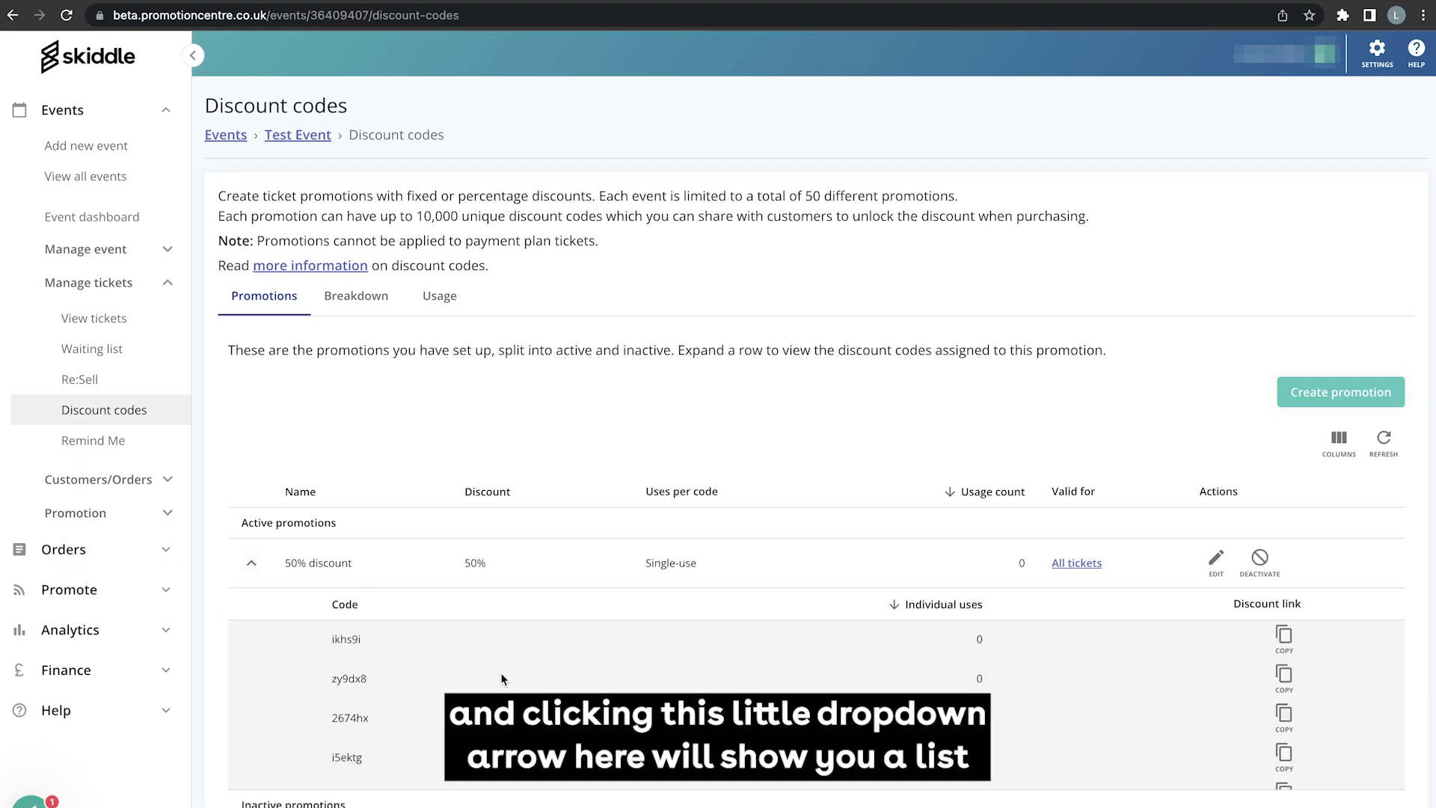
pyautogui.scroll(-10, 500, 671)
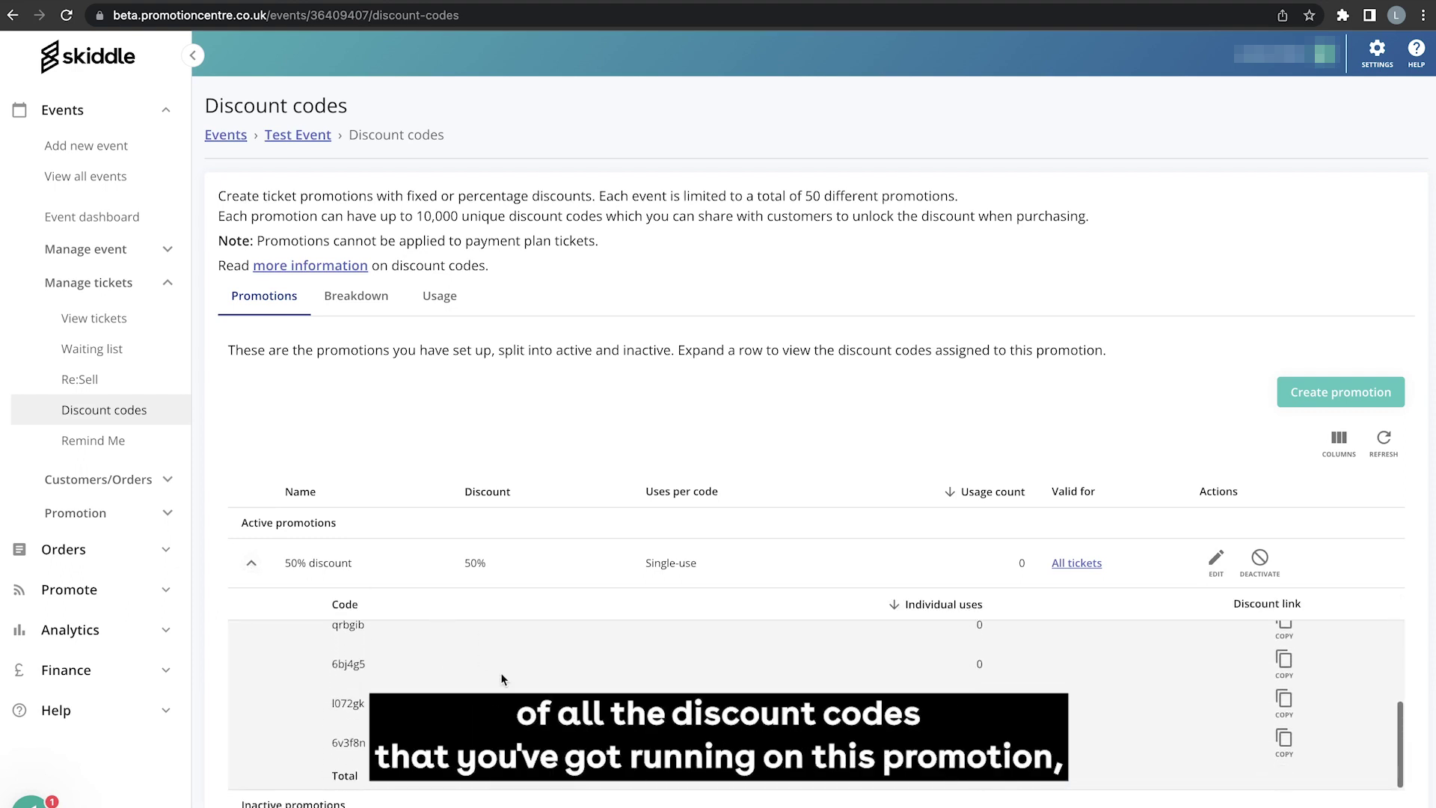
pyautogui.scroll(3, 500, 672)
pyautogui.scroll(4, 509, 711)
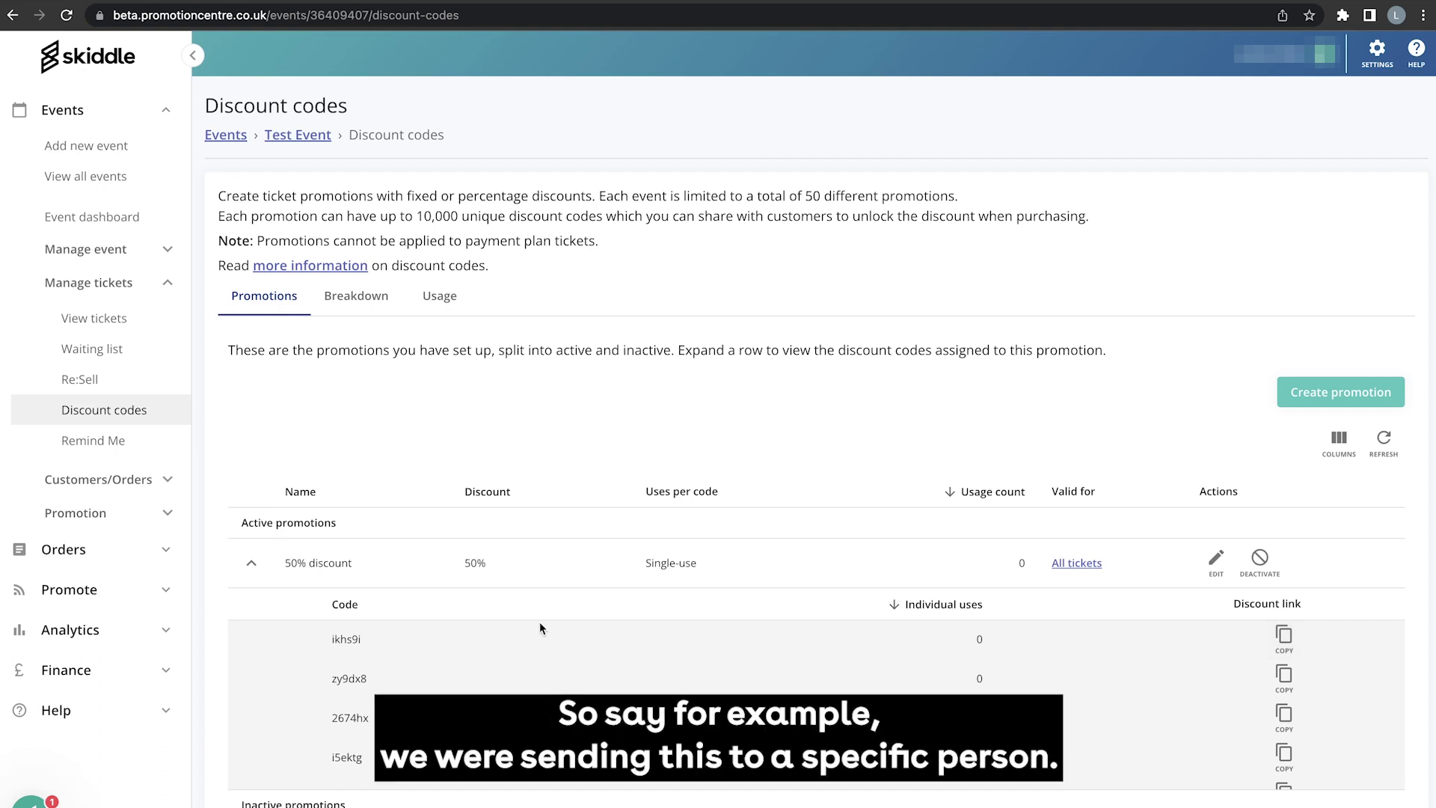
pyautogui.click(1284, 636)
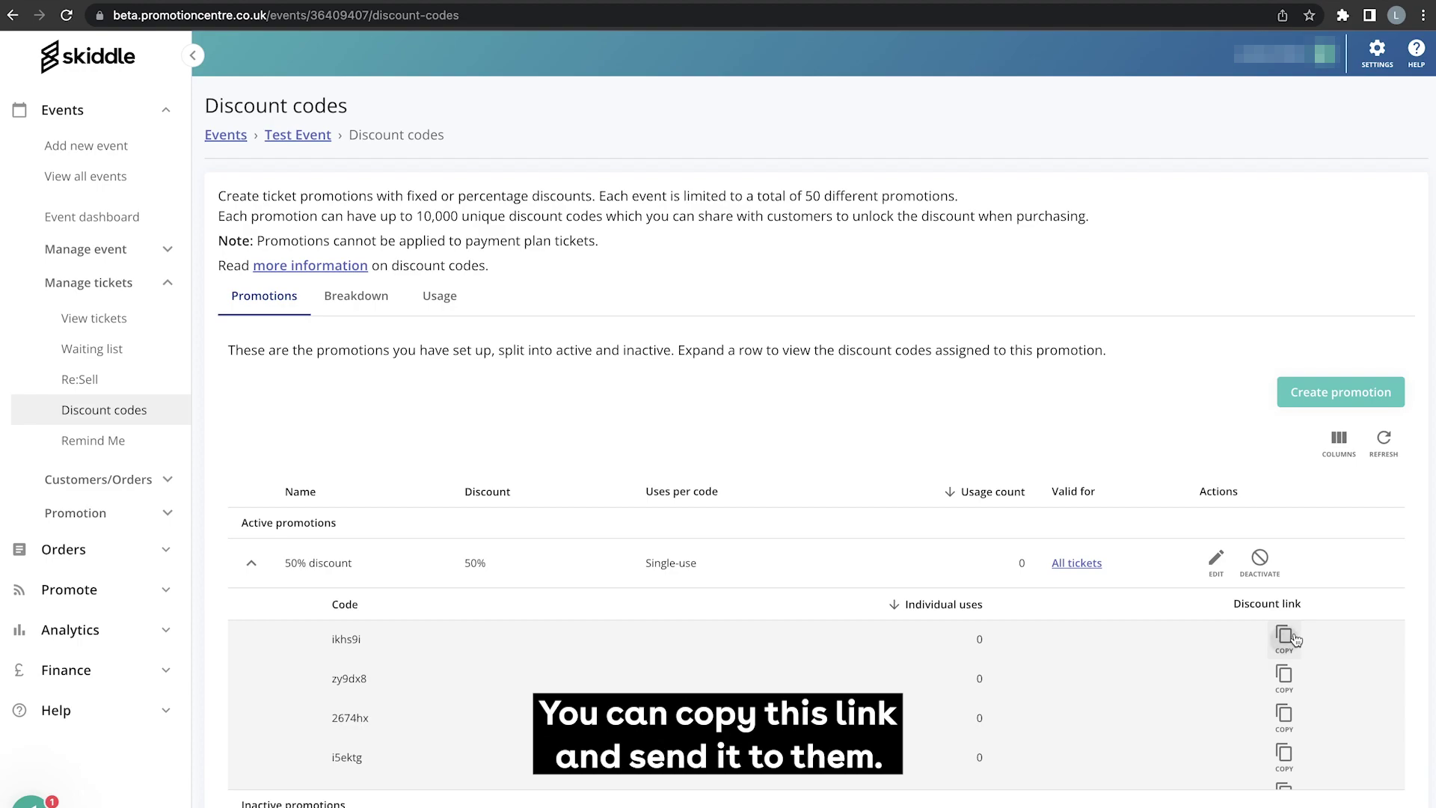
pyautogui.click(693, 1)
# Step: Load the ikhs9i discount link and check Early Bird's breakdown showing £22.13 instead of £44.25
pyautogui.hotkey('ctrl', 'v')
pyautogui.press('Return')
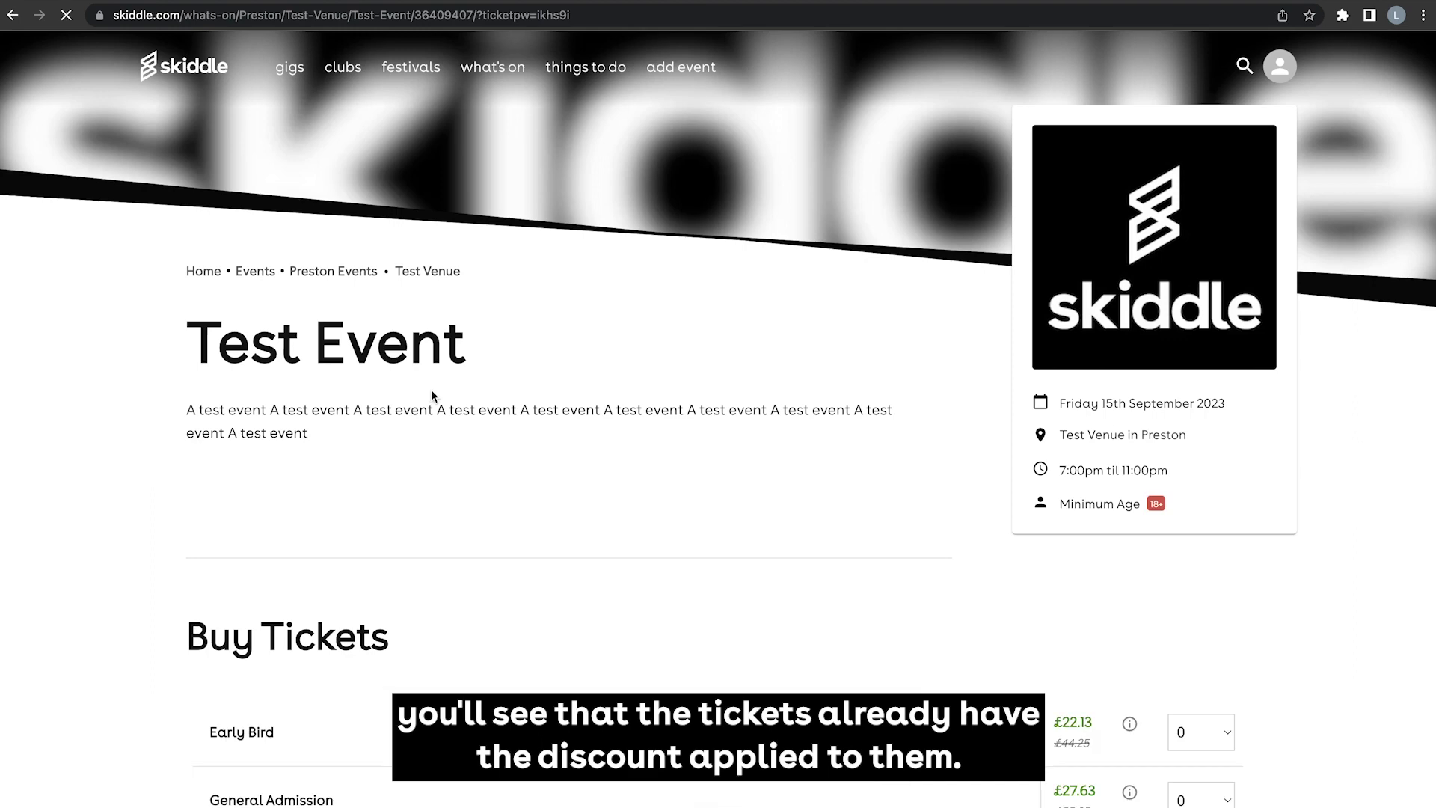
pyautogui.scroll(-2, 432, 391)
pyautogui.scroll(-3, 432, 392)
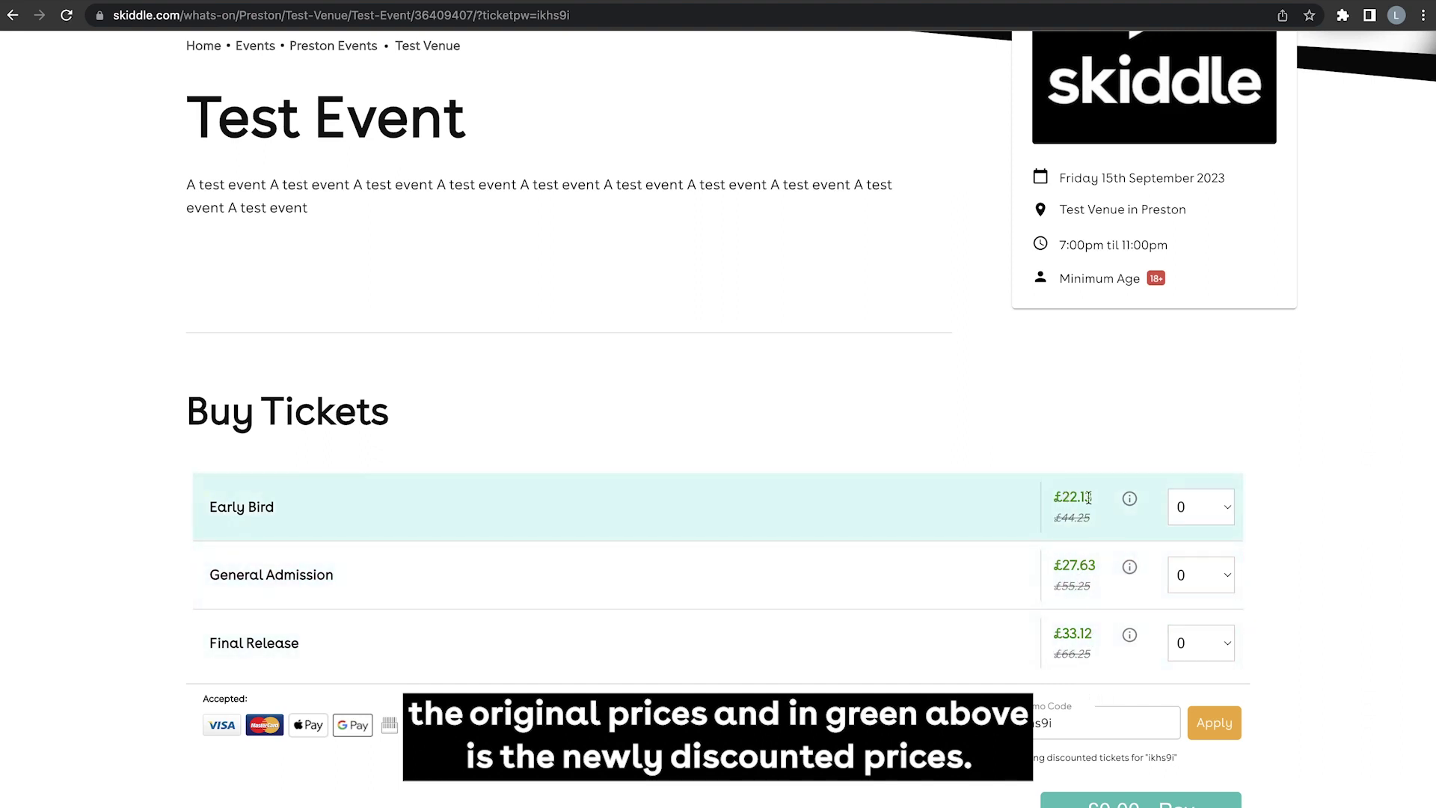
pyautogui.click(1131, 502)
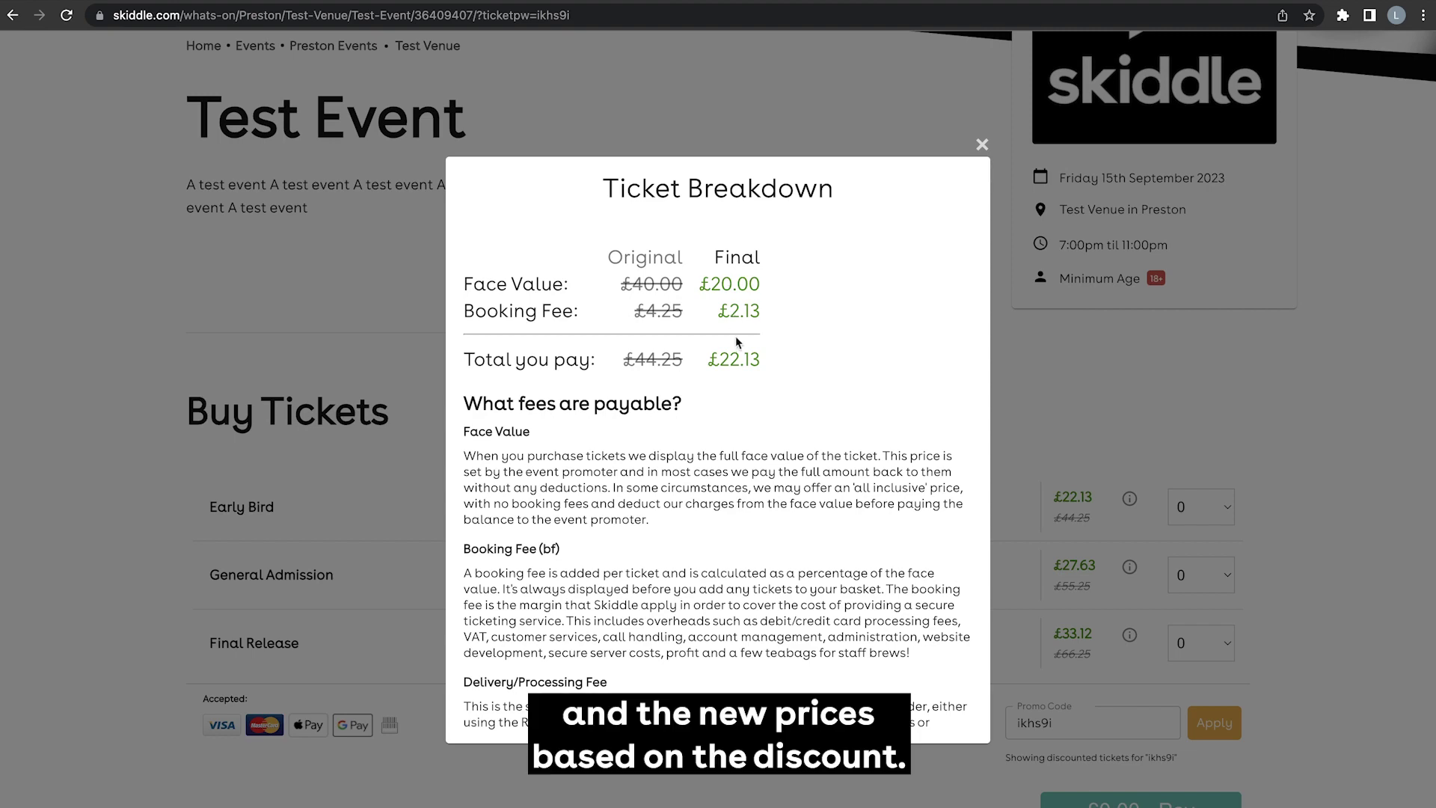
pyautogui.click(981, 145)
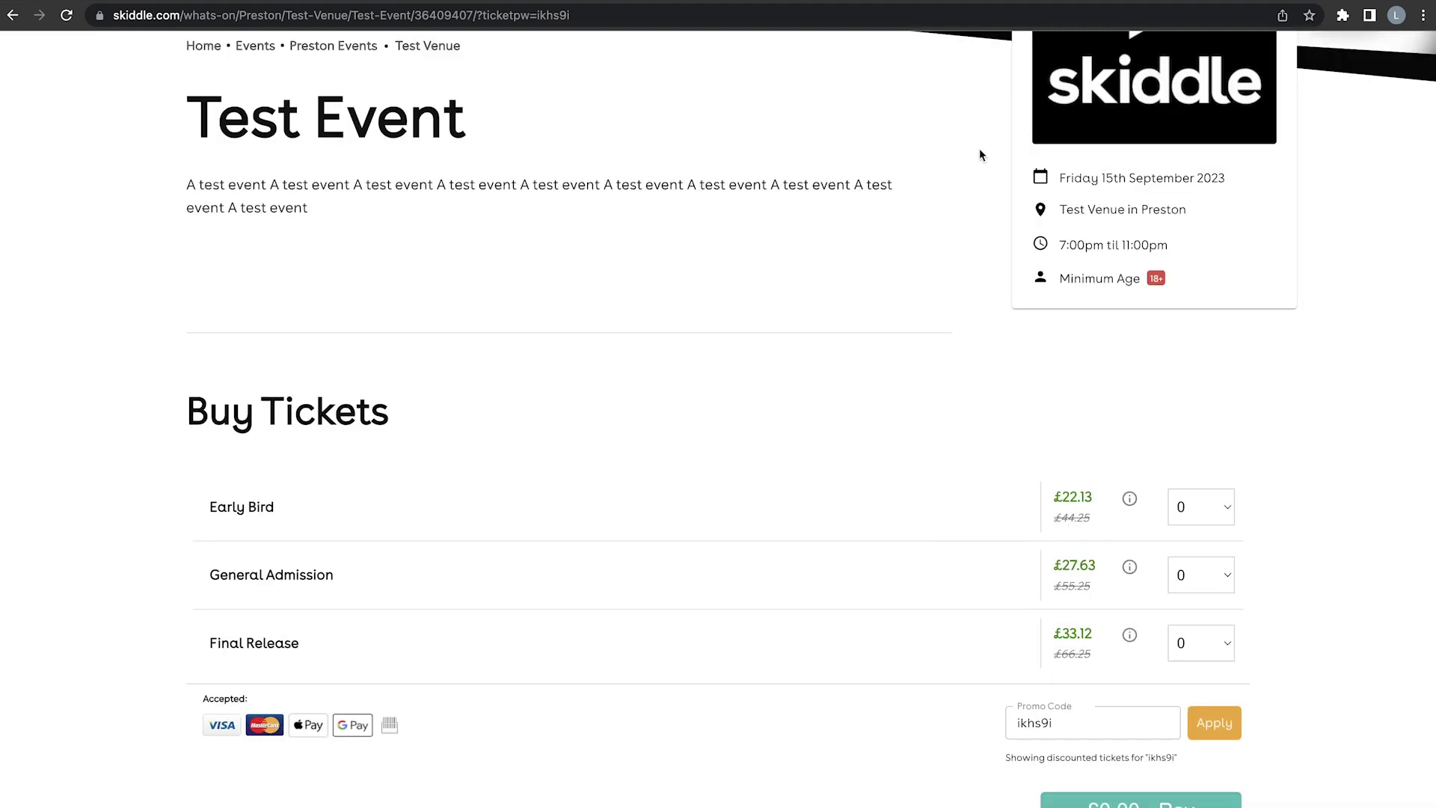
# Step: Return to the Promotion Centre tab and collapse the 50% discount code list
pyautogui.hotkey('ctrl', 'shift', 'Tab')
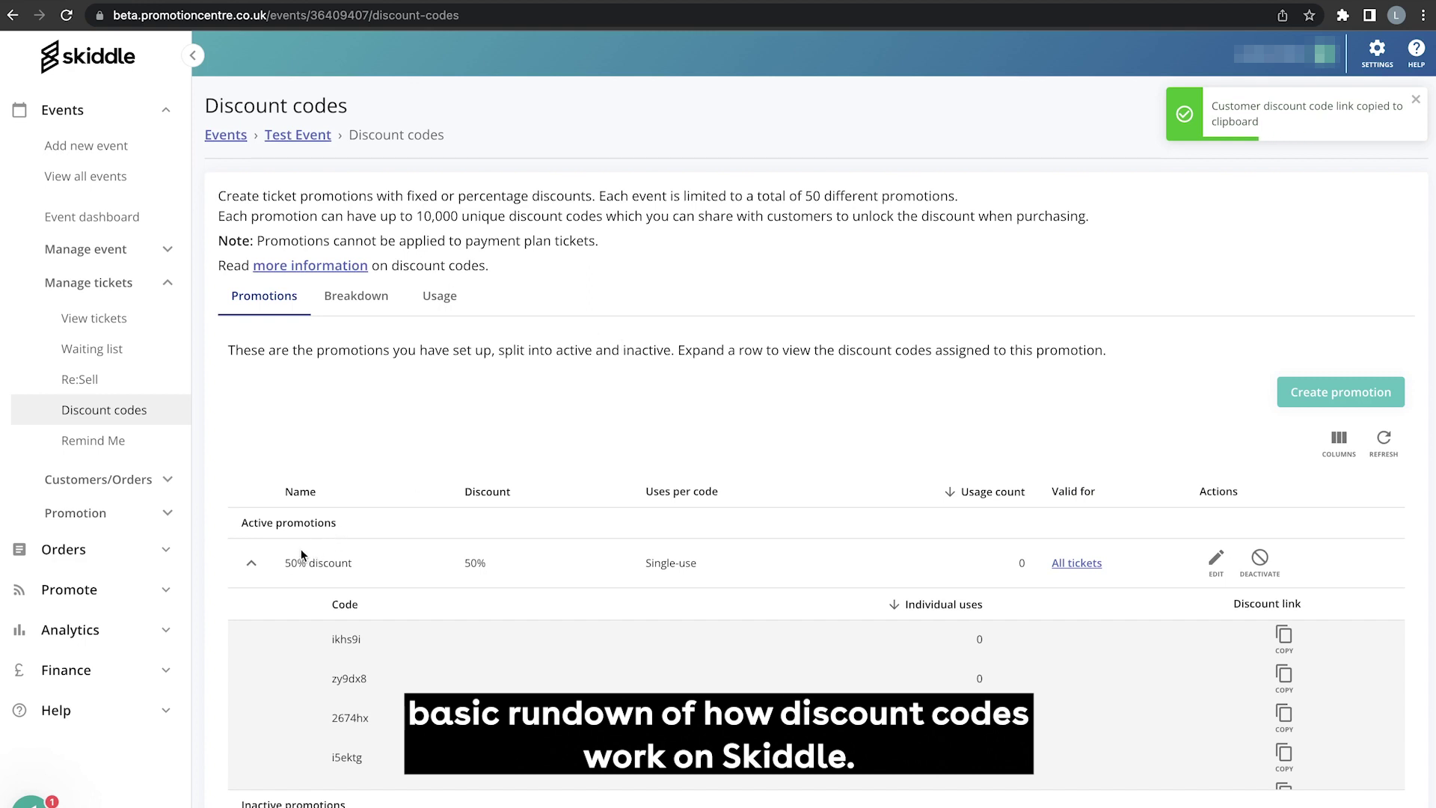
pyautogui.click(254, 562)
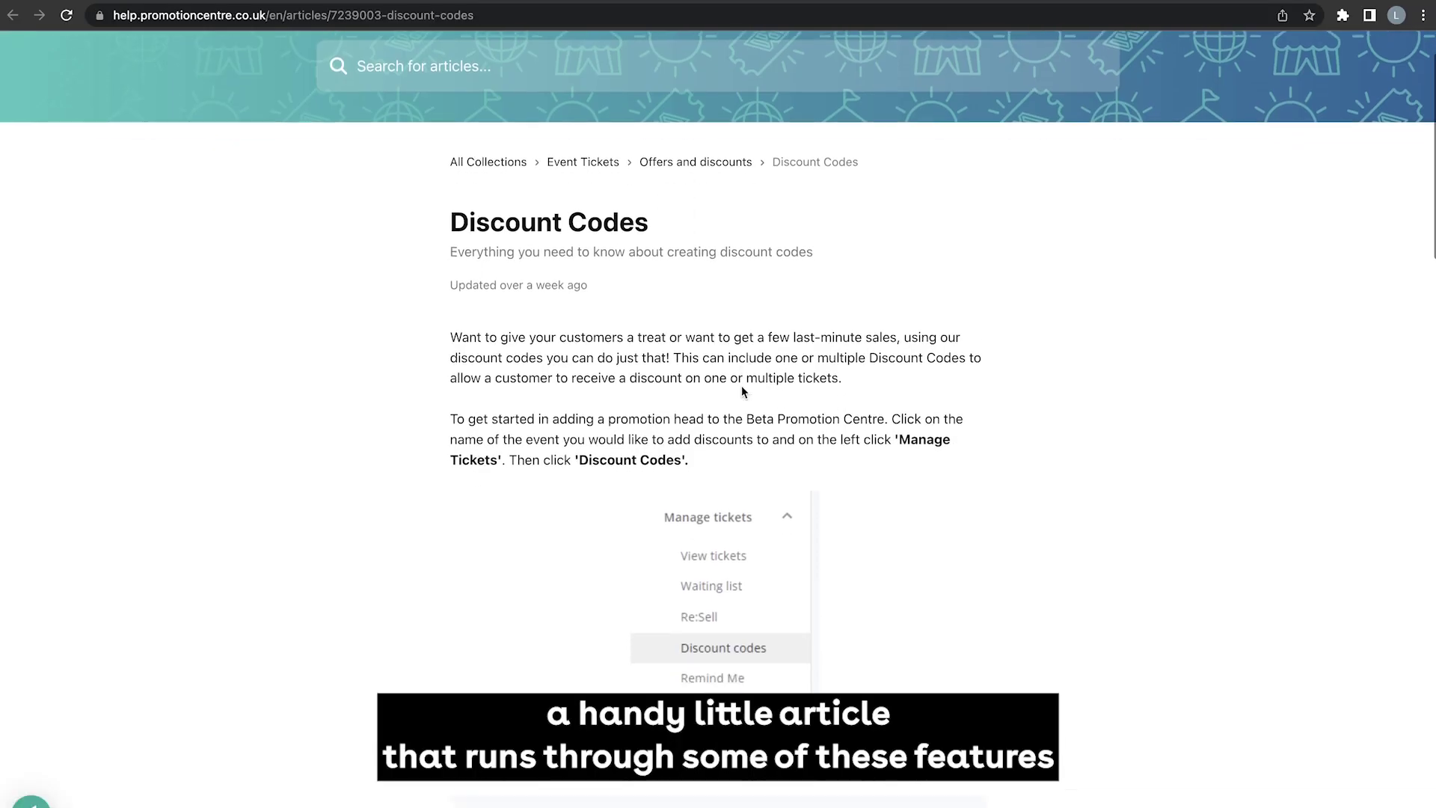
pyautogui.scroll(-14, 742, 385)
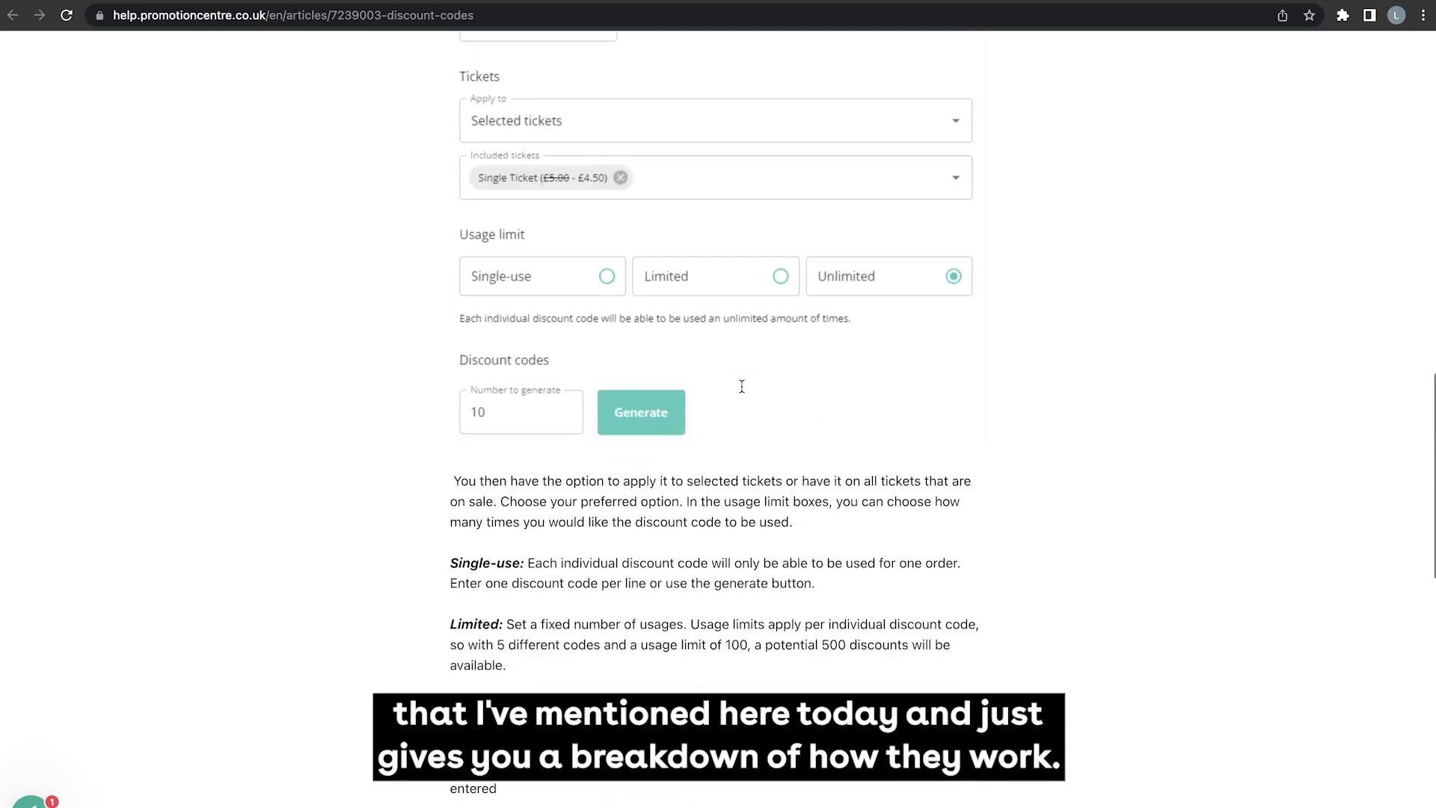
# Step: Skim the Discount Codes article, then browse the help centre home's guide collections
pyautogui.scroll(8, 742, 384)
pyautogui.scroll(15, 743, 393)
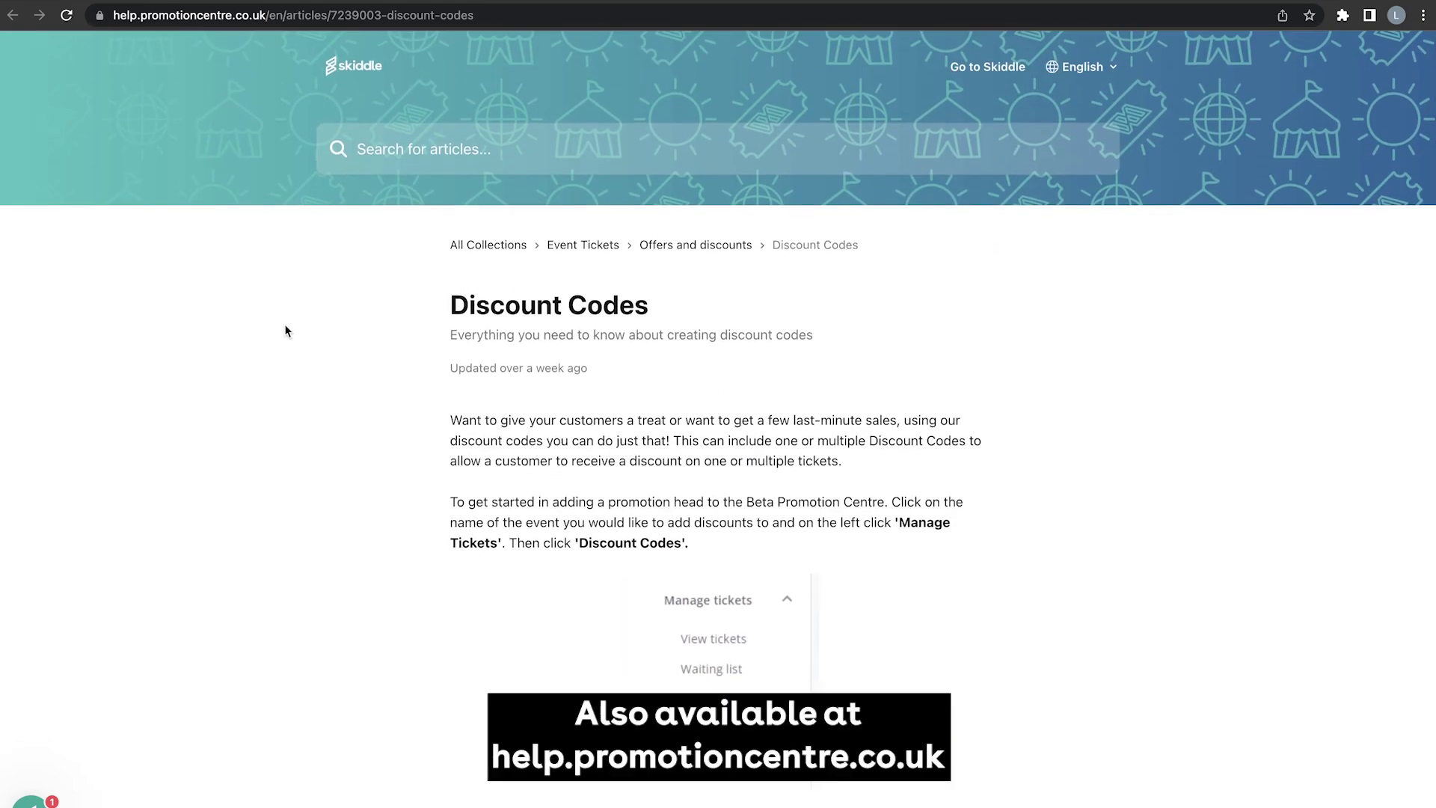
pyautogui.click(362, 71)
pyautogui.scroll(-8, 295, 458)
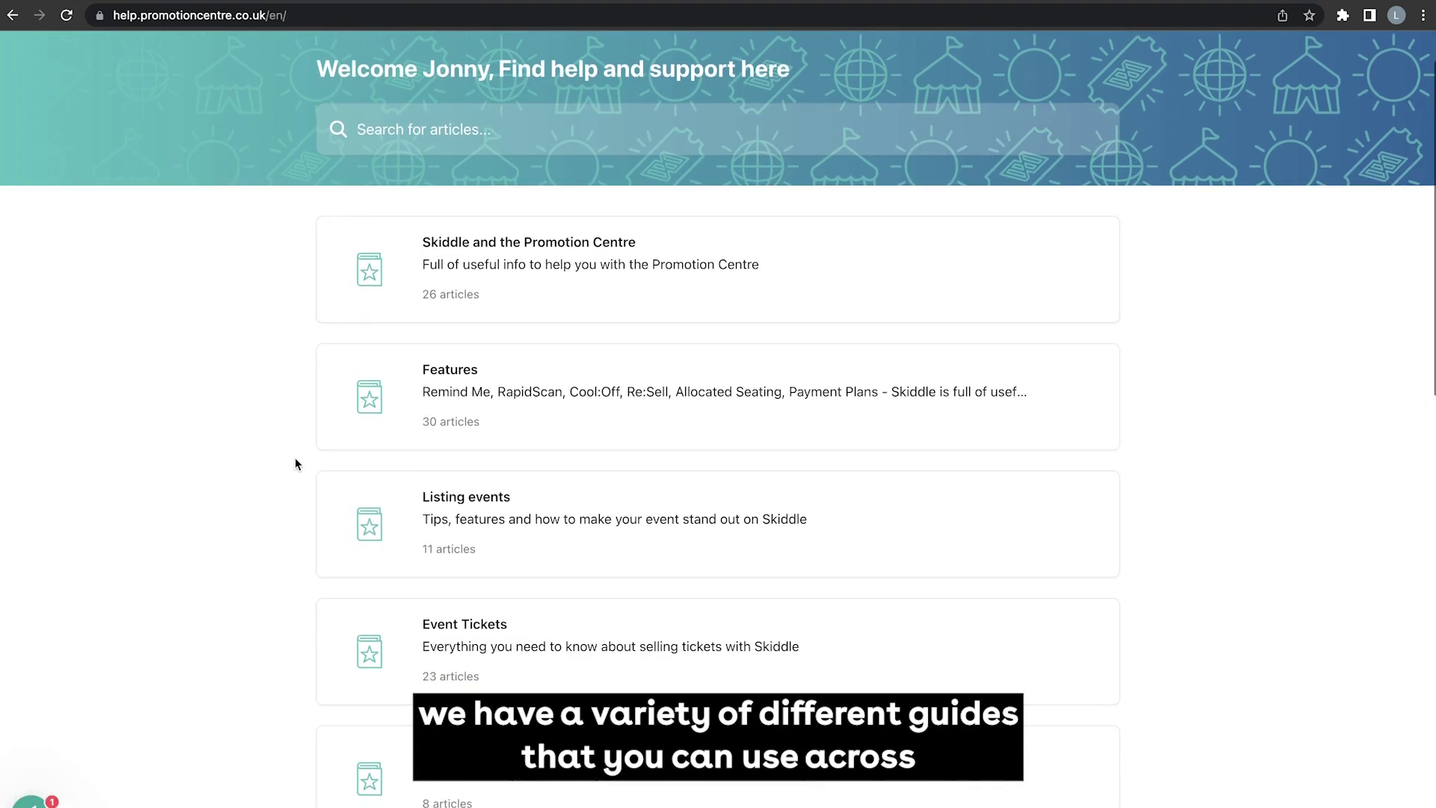
pyautogui.scroll(9, 295, 458)
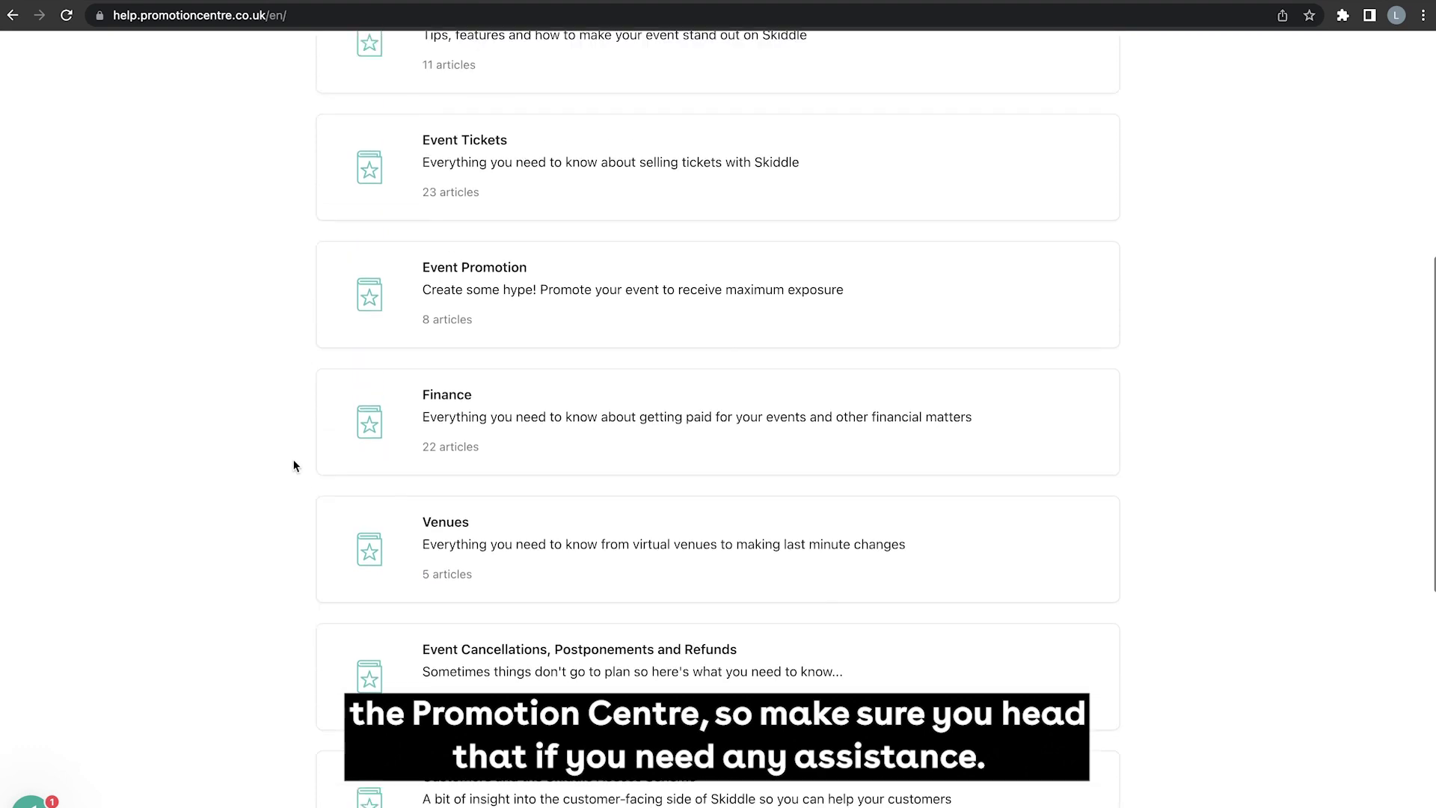